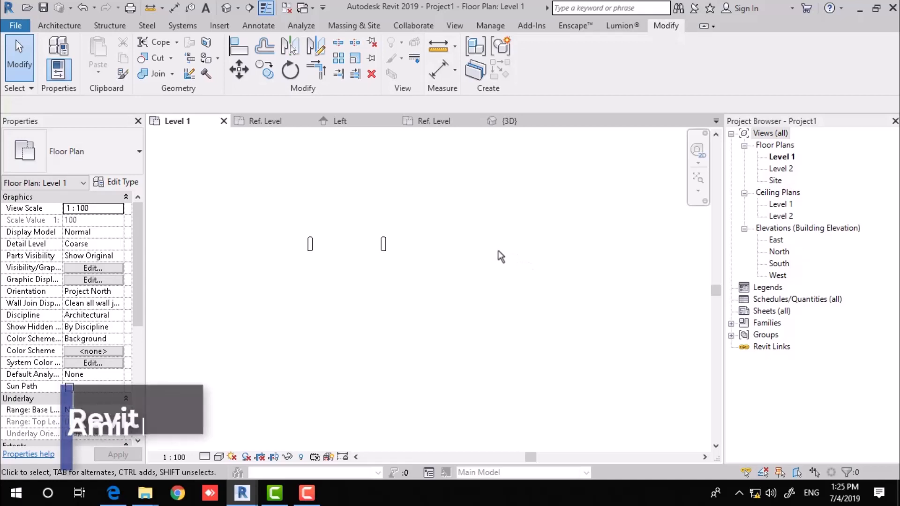
Check which types are available for the furniture placed in the Level 1 plan
left_click(354, 247)
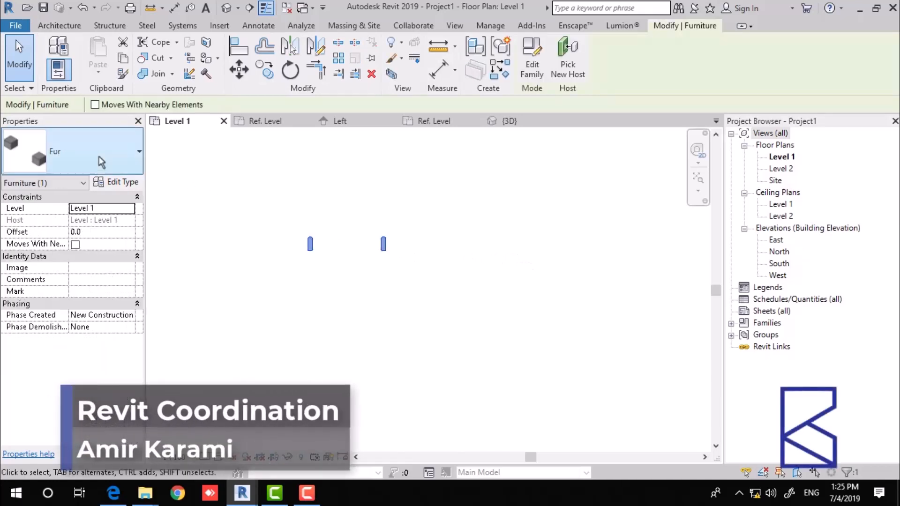
left_click(95, 159)
left_click(454, 176)
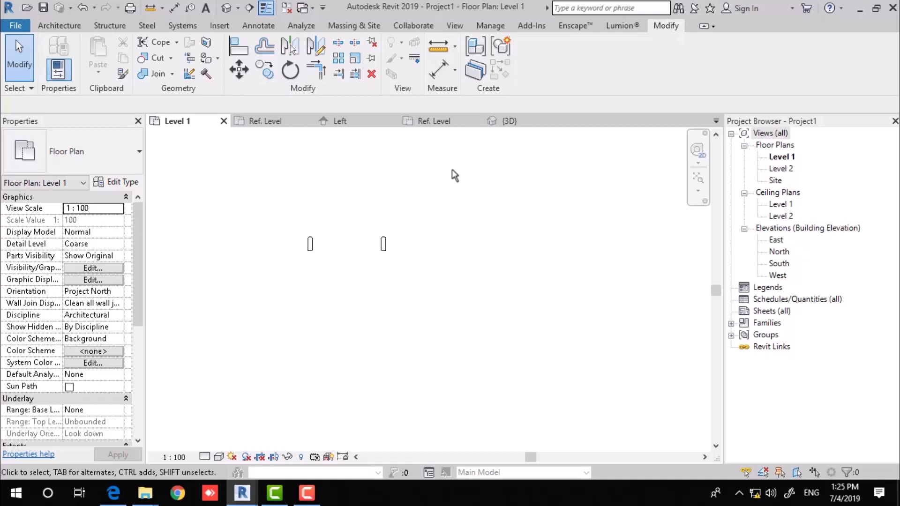
Open the placed Fur furniture family for editing and add a family type named 100
left_click(383, 245)
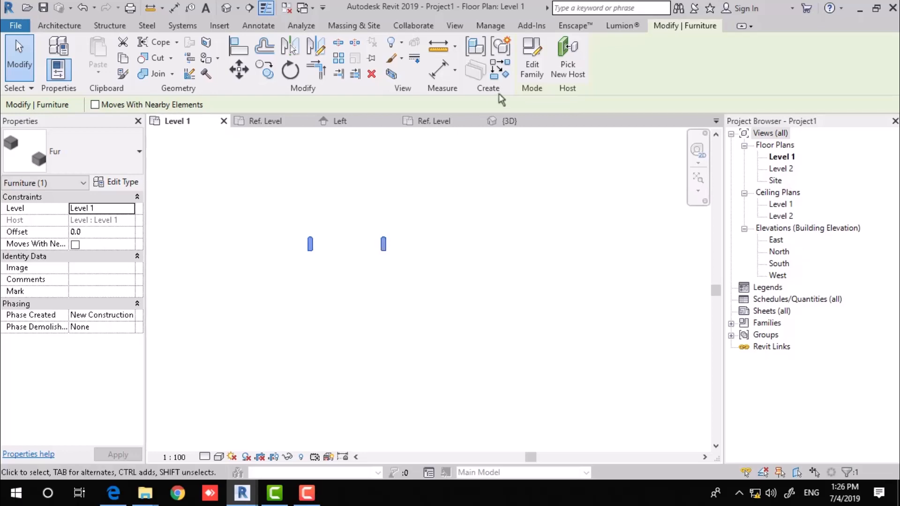
left_click(532, 66)
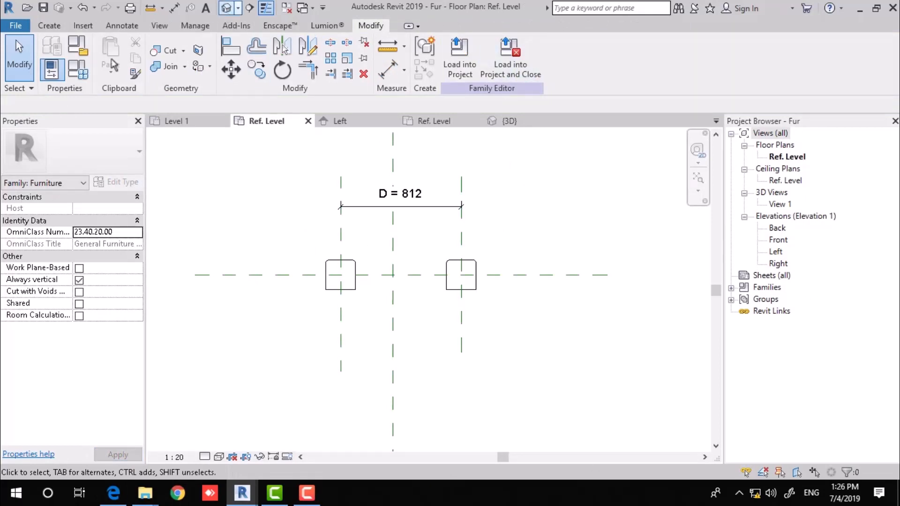
left_click(78, 69)
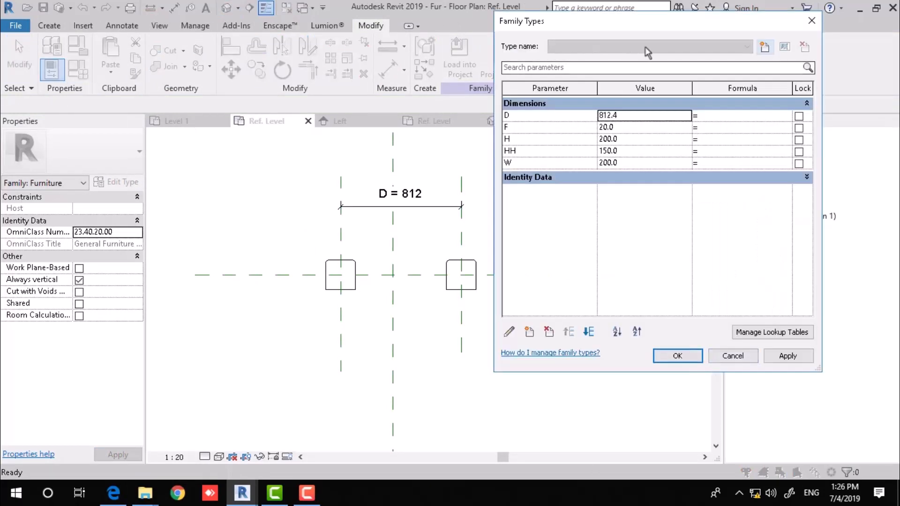
left_click(765, 46)
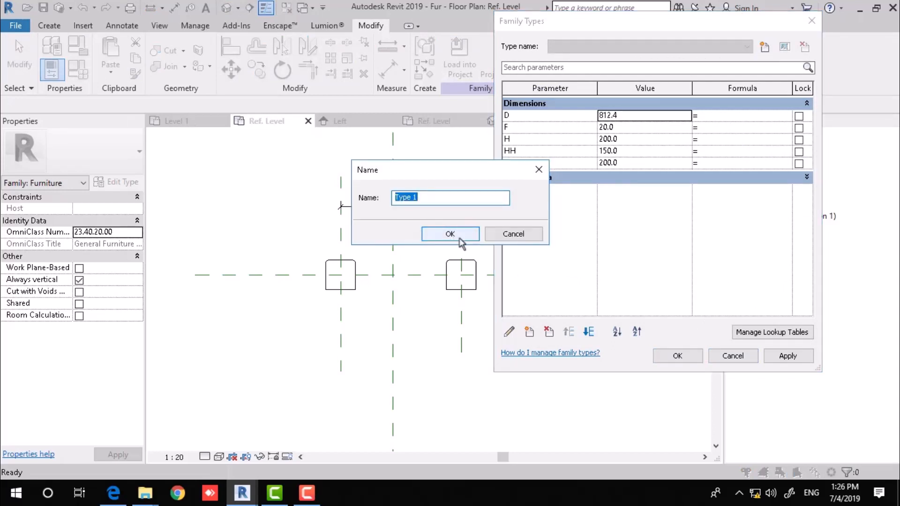
left_click_drag(446, 175, 350, 157)
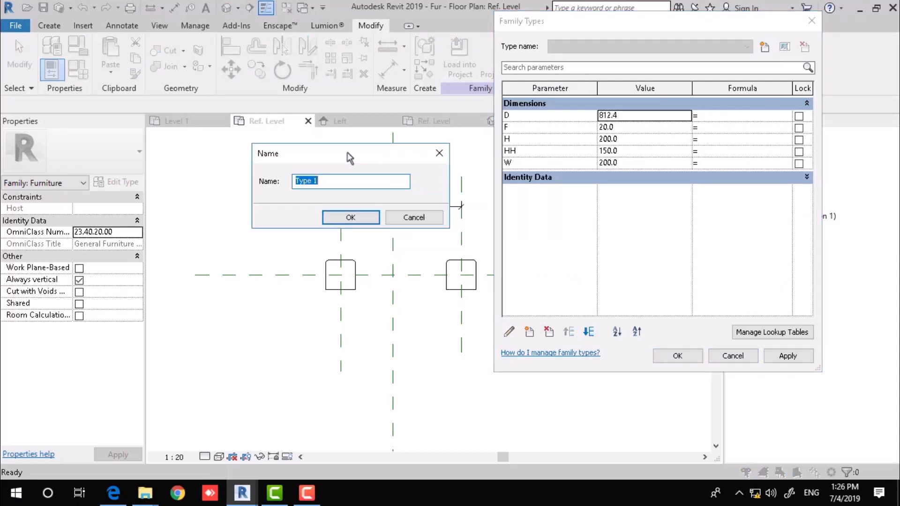
type("100")
left_click(351, 217)
Set parameters H, HH and W to 100 for family type 100
left_click(636, 117)
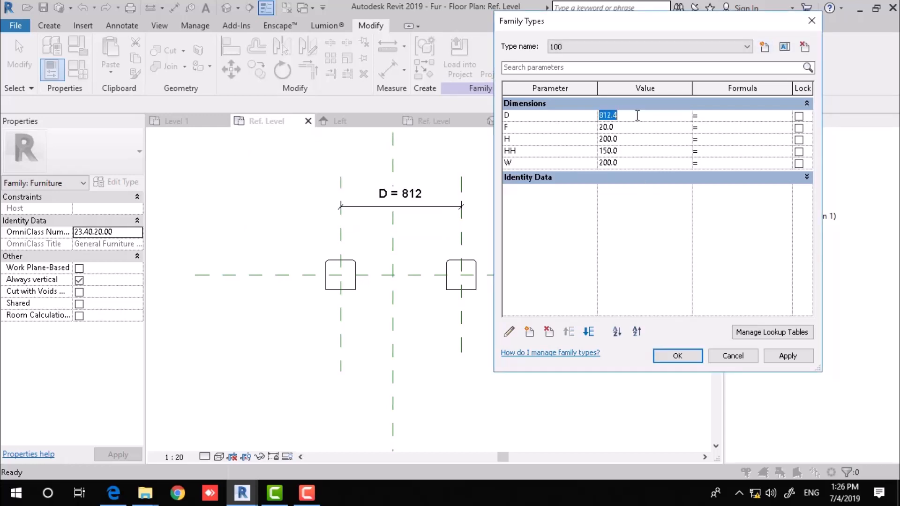
left_click(632, 141)
left_click(633, 139)
type("100")
left_click(634, 157)
type("100")
left_click(635, 164)
type("100")
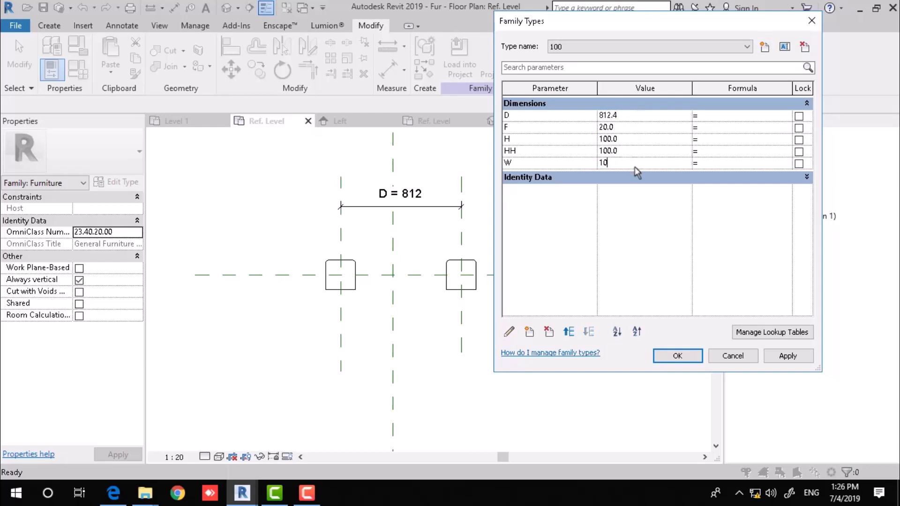
left_click(658, 229)
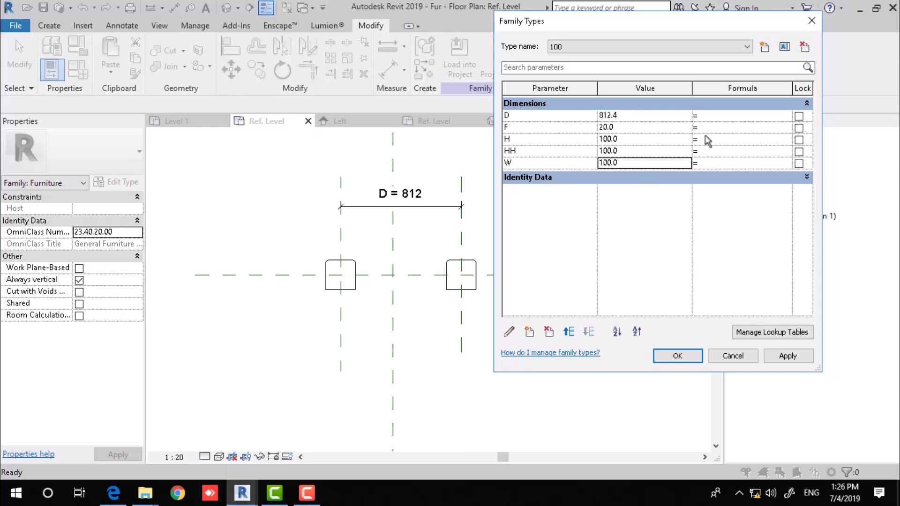
Add a family type named 200 with H, HH and W each set to 200
left_click(765, 46)
type("200")
key("Return")
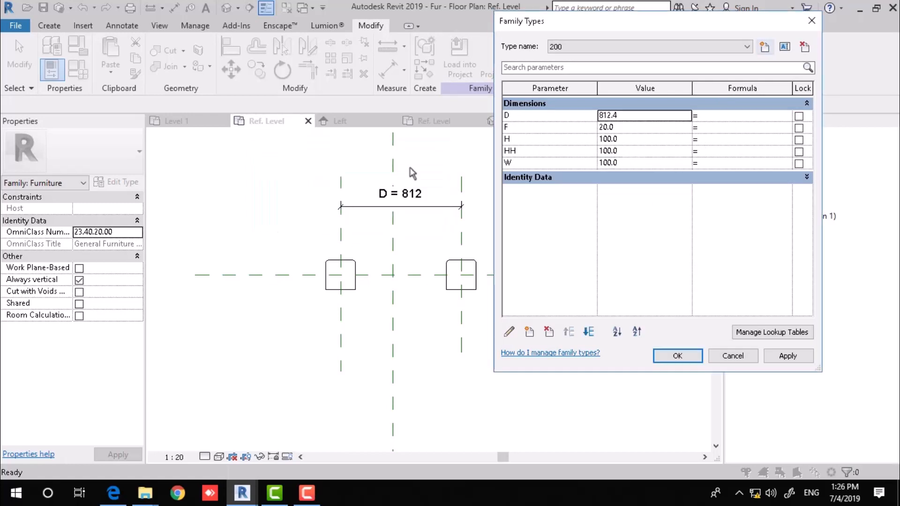
left_click(629, 139)
type("200")
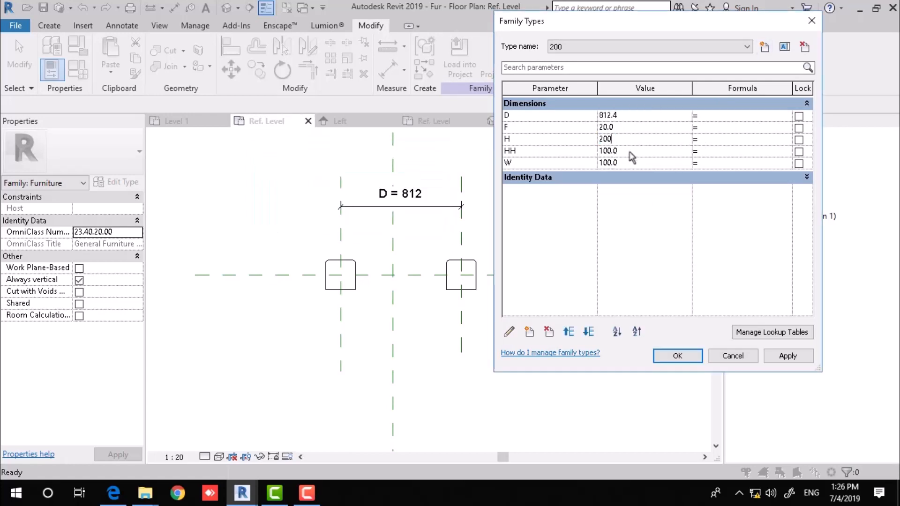
left_click(630, 151)
type("200")
left_click(632, 165)
type("200")
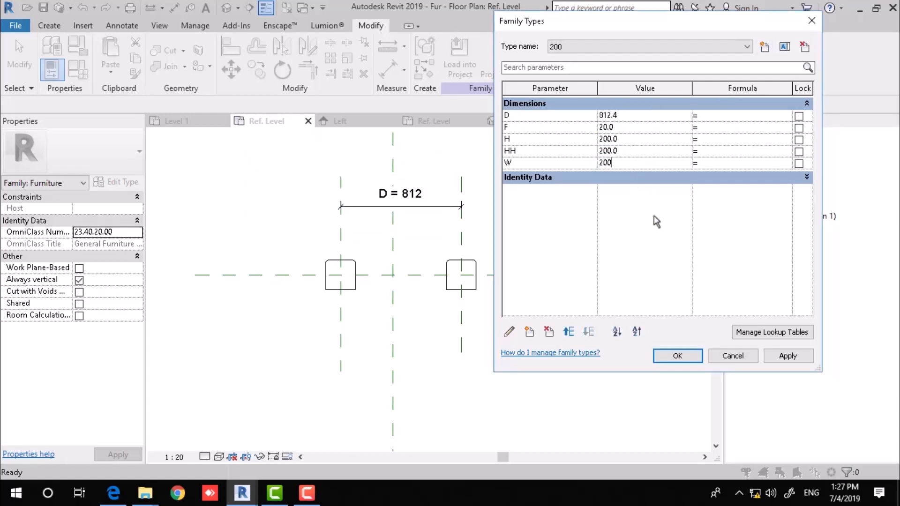
Add a family type named 300 with H, HH and W each set to 300, and accept the family types
left_click(765, 47)
type("300")
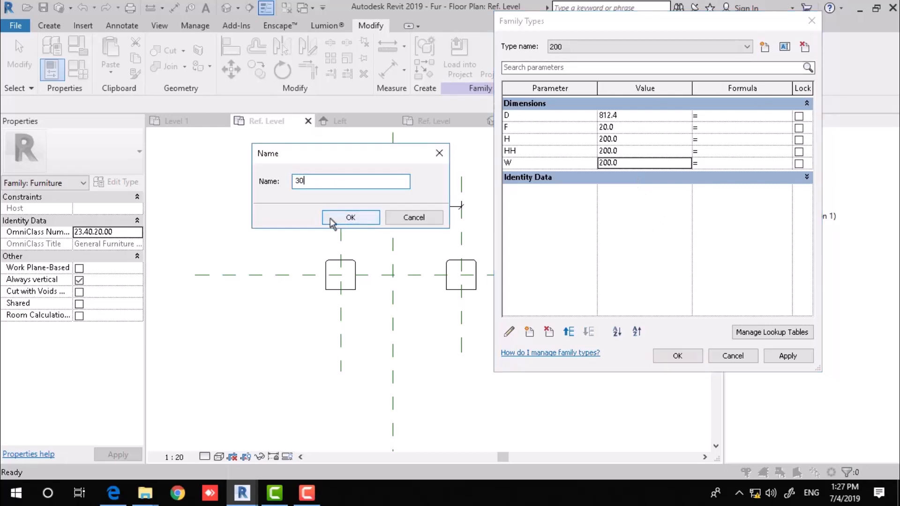
left_click(342, 218)
left_click(639, 140)
type("300")
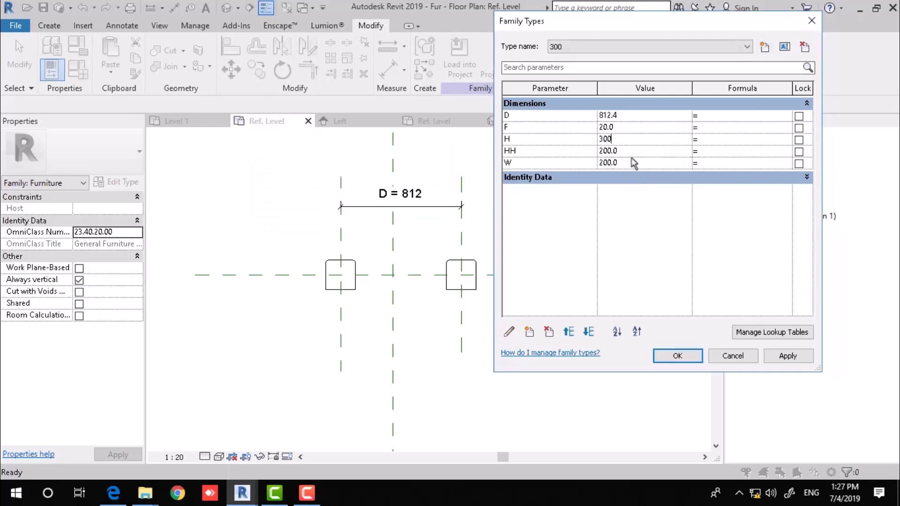
left_click(633, 151)
type("300")
left_click(632, 166)
type("3")
left_click(678, 356)
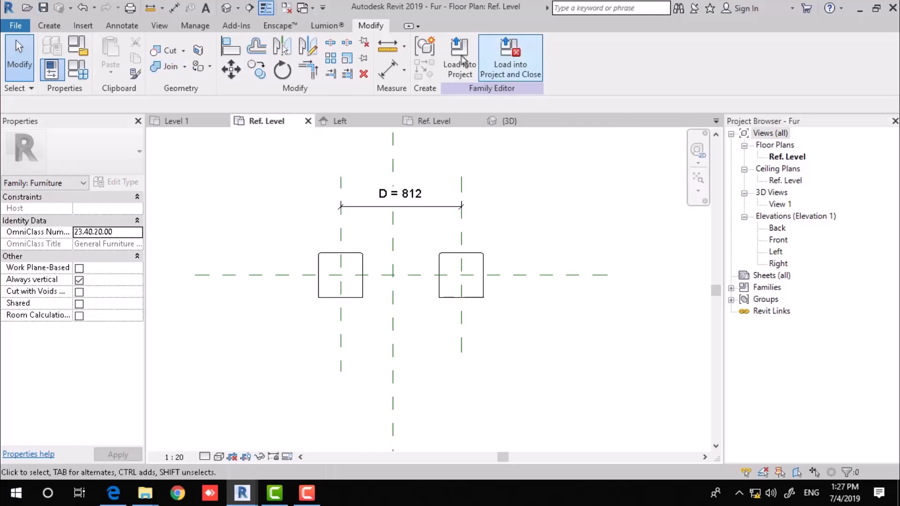
Load the edited Fur family into Project1, overwriting the existing version
left_click(497, 51)
left_click(426, 347)
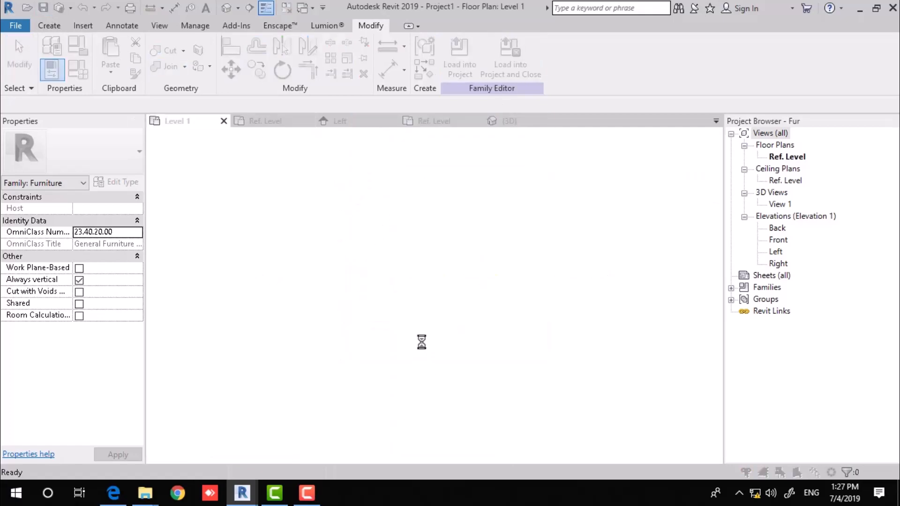
left_click(365, 206)
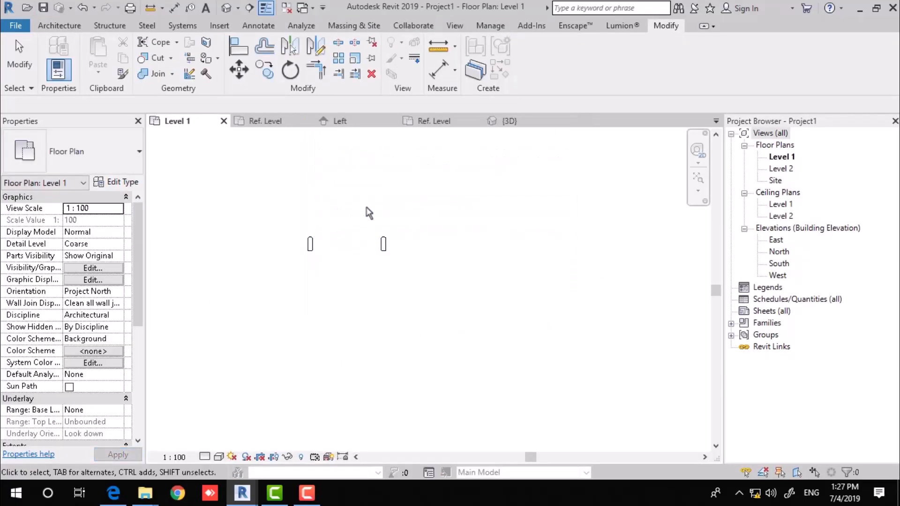
Review the reloaded Fur family's type list for the placed furniture without changing its type
left_click(310, 243)
left_click(107, 155)
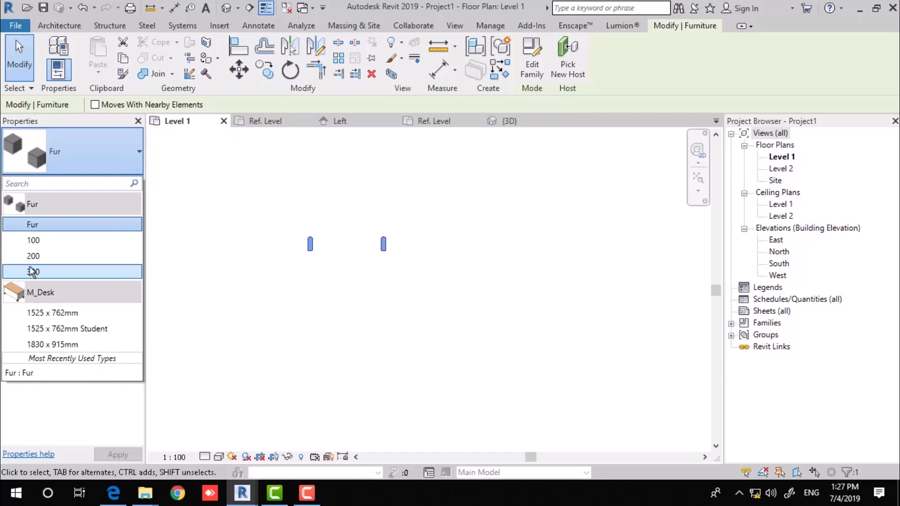
left_click(408, 204)
left_click(411, 209)
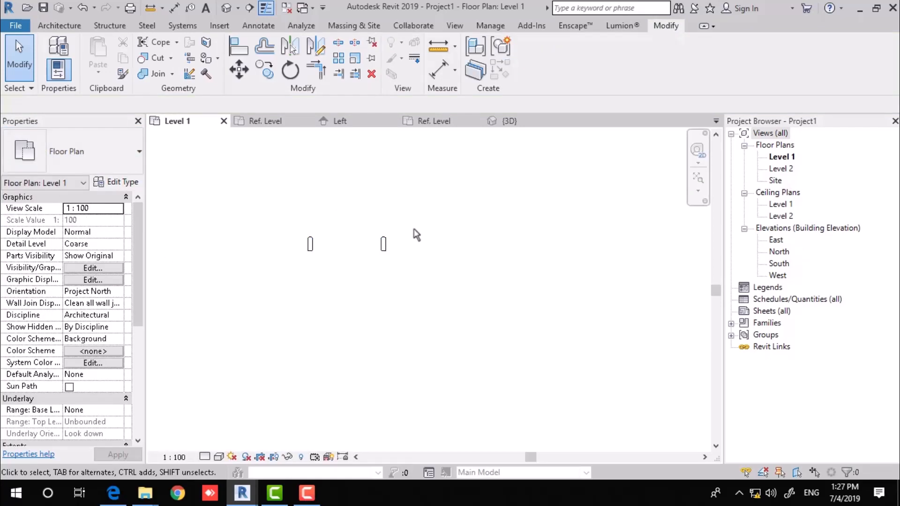
left_click(382, 249)
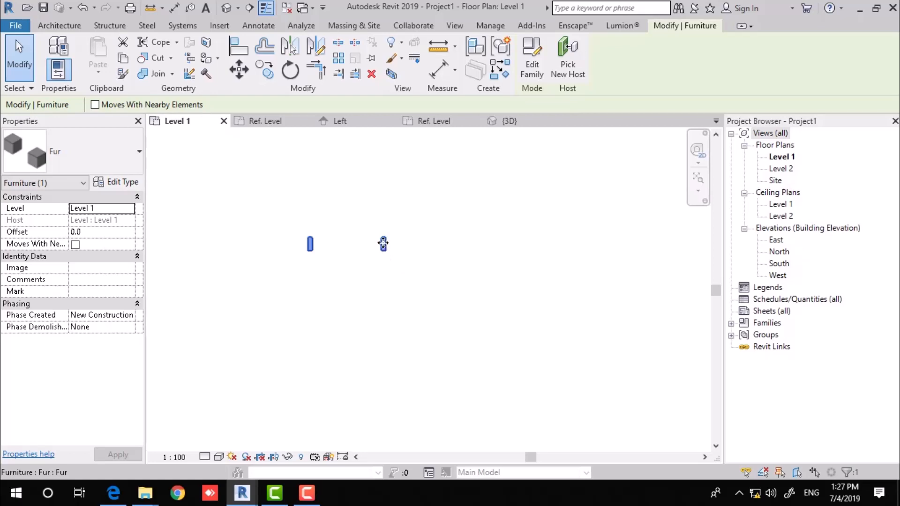
left_click(506, 303)
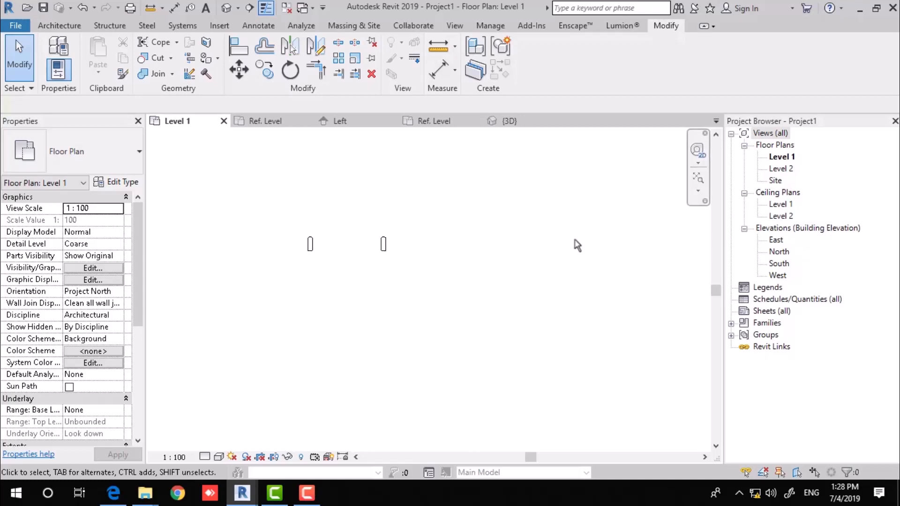
Reopen the Fur family for editing and delete the labelled D dimension between the two C1 components
left_click(389, 244)
left_click(521, 74)
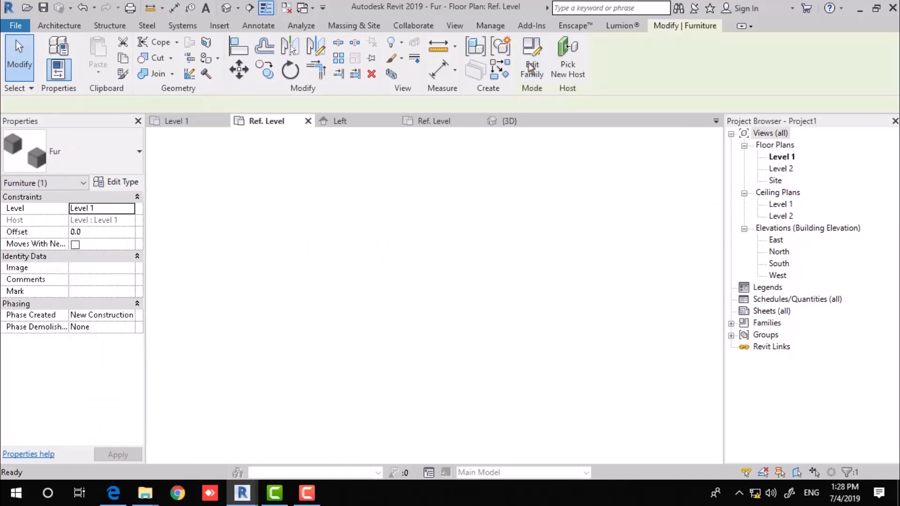
middle_click_drag(431, 302, 396, 297)
left_click(445, 285)
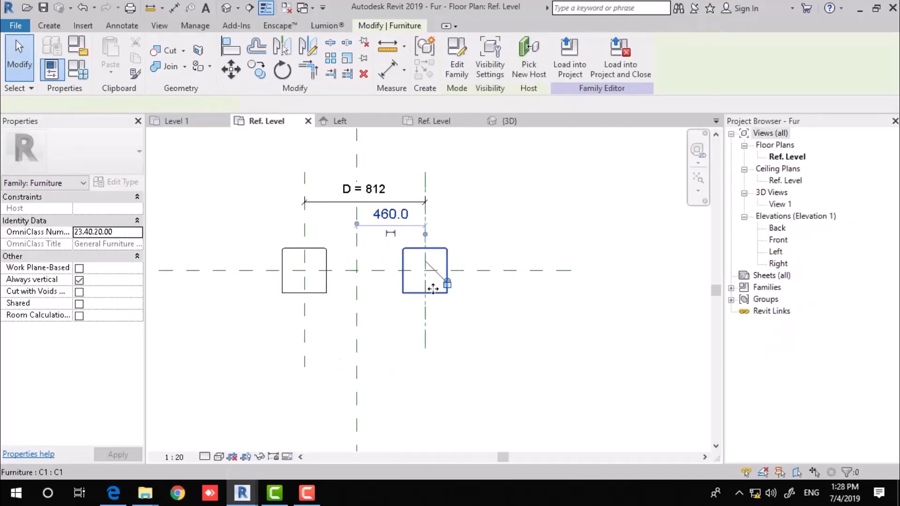
key("Escape")
key("Escape")
left_click(365, 203)
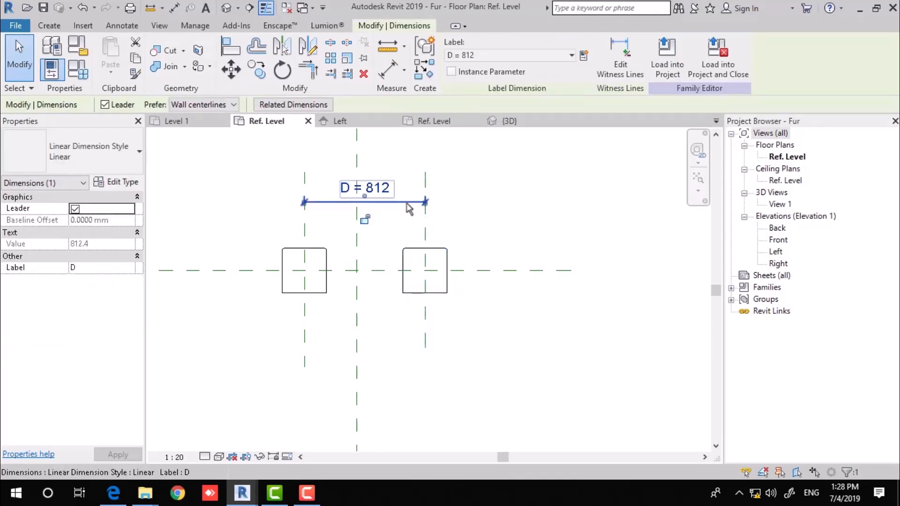
key("Delete")
Move the right C1 component to about 1300 mm right of the centre plane and 577 mm above the horizontal reference plane
left_click(443, 253)
left_click_drag(445, 254, 569, 169)
left_click(683, 471)
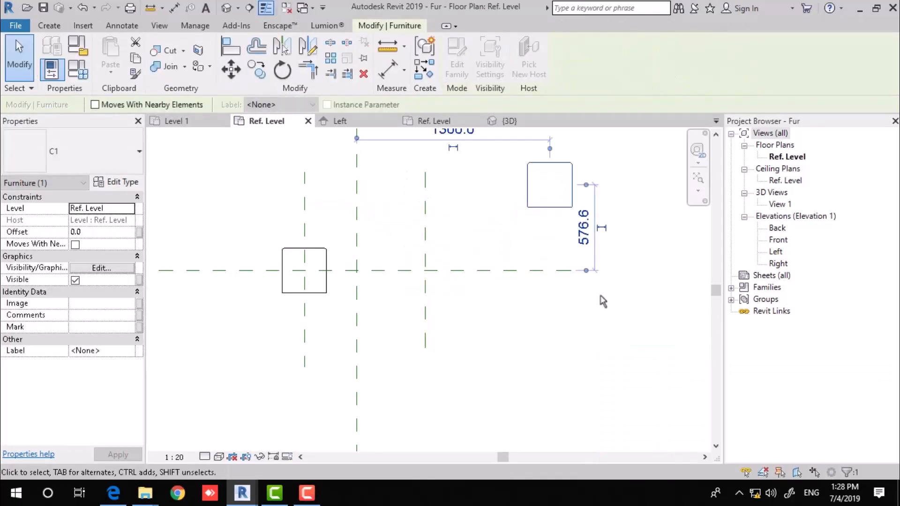
left_click(544, 318)
Open the moved C1 component's nested family for editing
scroll(458, 294, "up", 2)
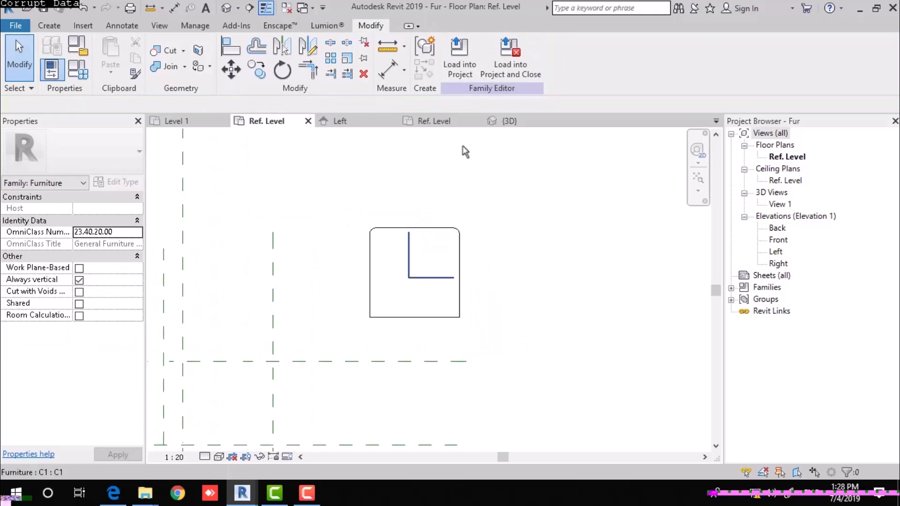
left_click(428, 228)
left_click(462, 68)
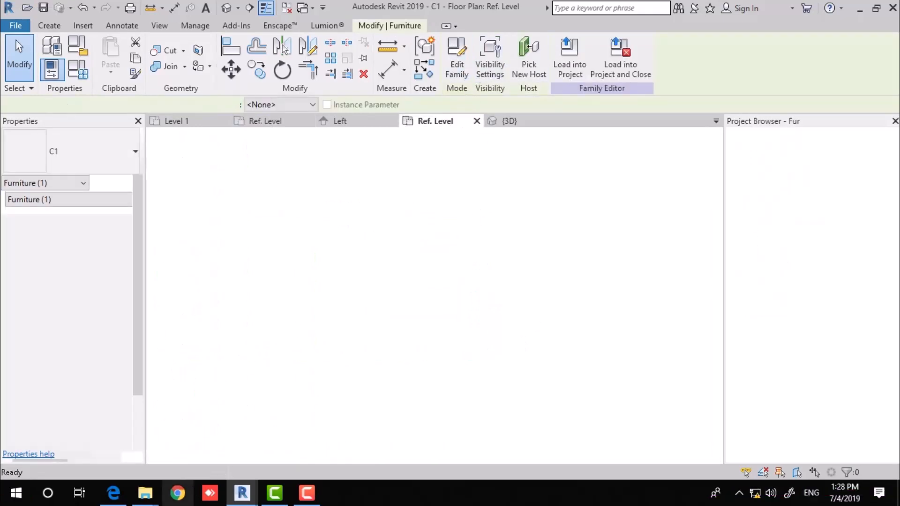
scroll(396, 200, "down", 2)
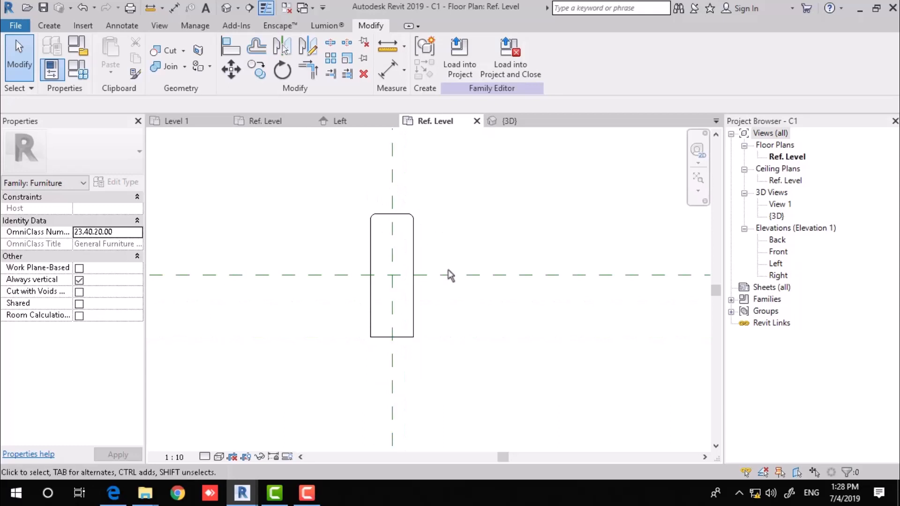
scroll(447, 276, "down", 2)
middle_click_drag(460, 280, 481, 276)
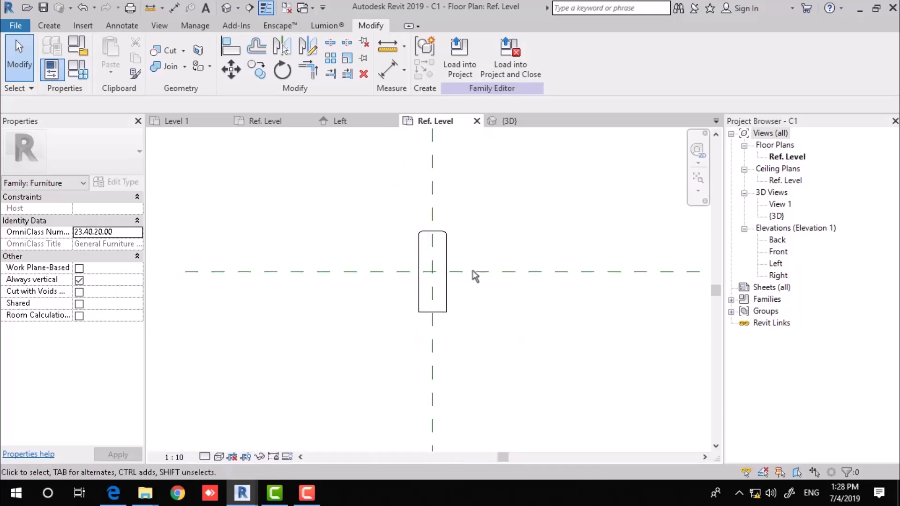
Load the C1 family into Project1 without placing an instance
left_click(466, 74)
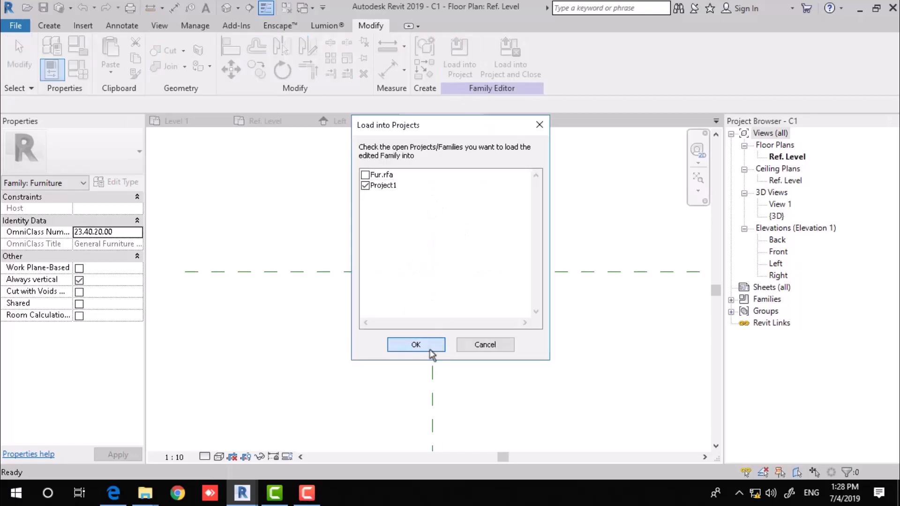
left_click(412, 344)
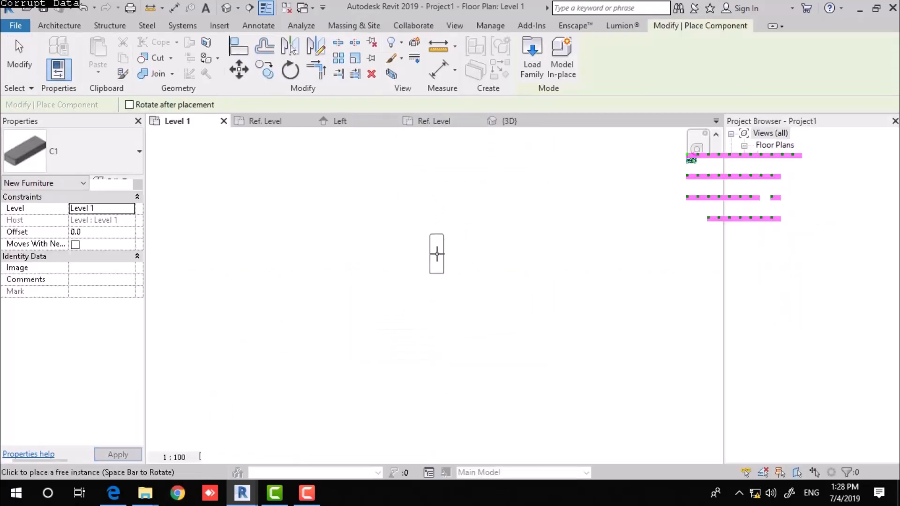
key("Escape")
Return to the Fur family's Ref. Level floor plan at the moved C1 component
left_click(263, 120)
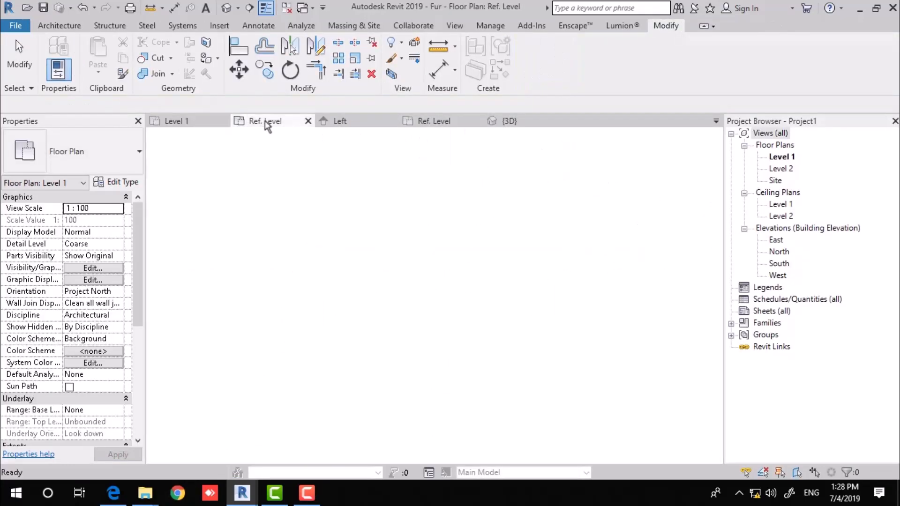
scroll(374, 155, "down", 1)
left_click(231, 49)
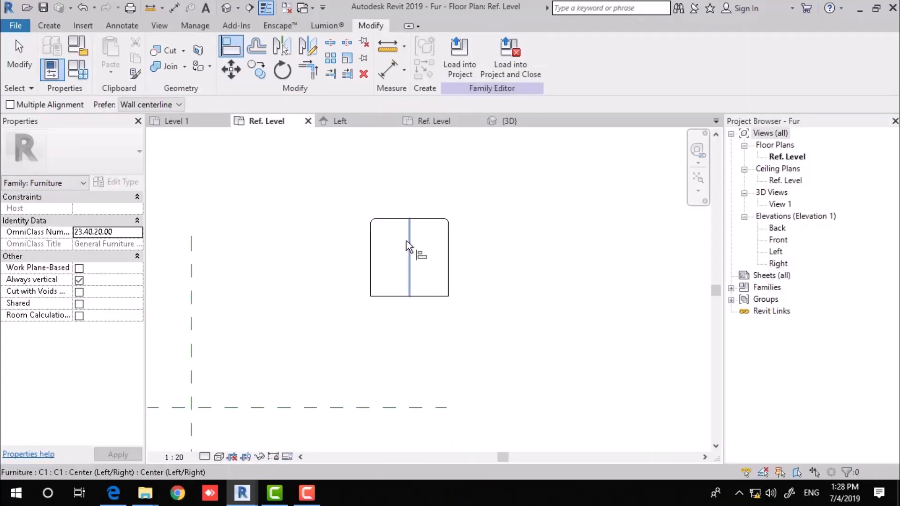
key("Escape")
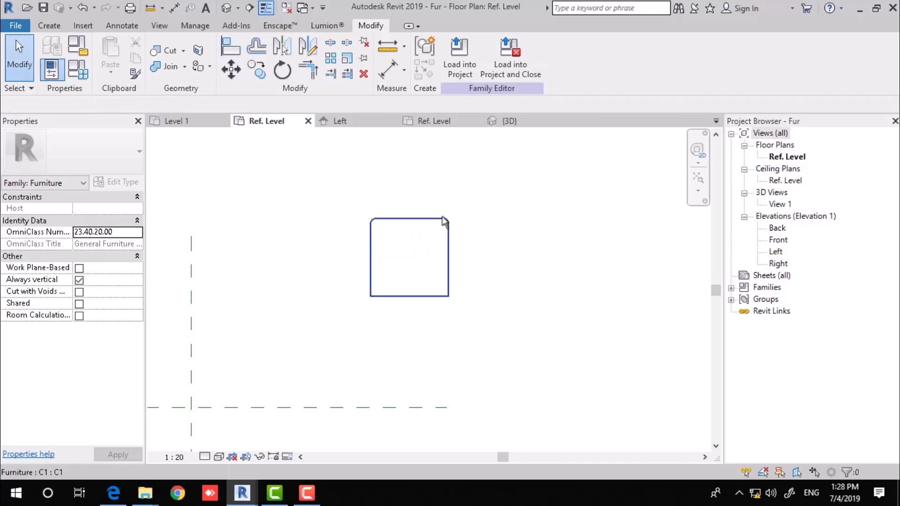
Draw a horizontal reference plane across the lower half of the C1 extrusion in C1's Ref. Level floor plan
left_click(442, 226)
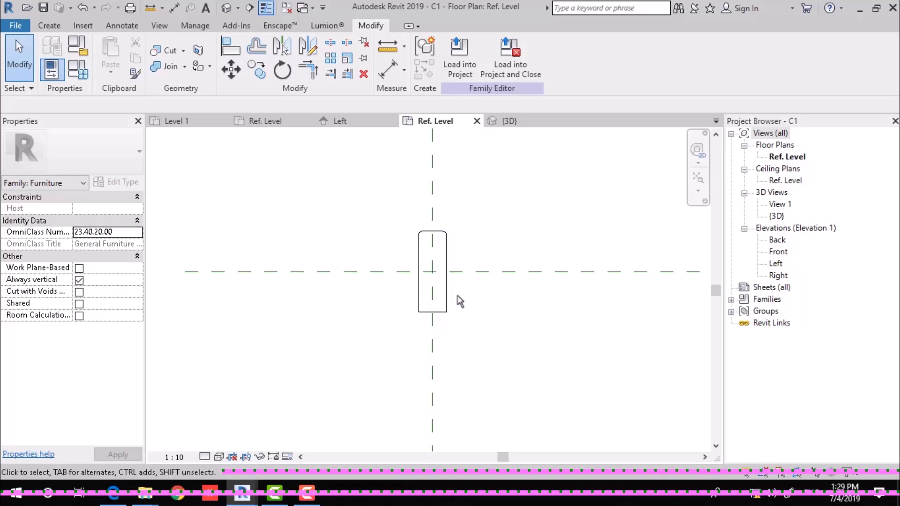
left_click(51, 26)
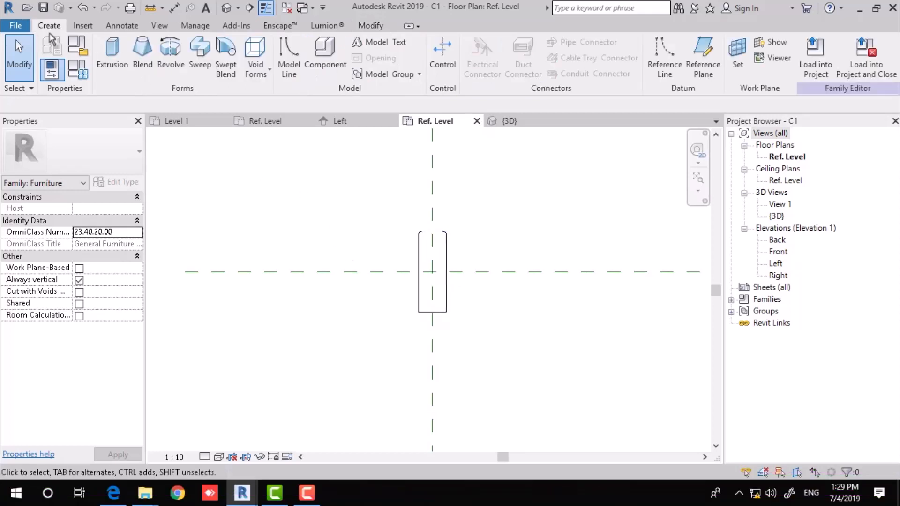
left_click(716, 61)
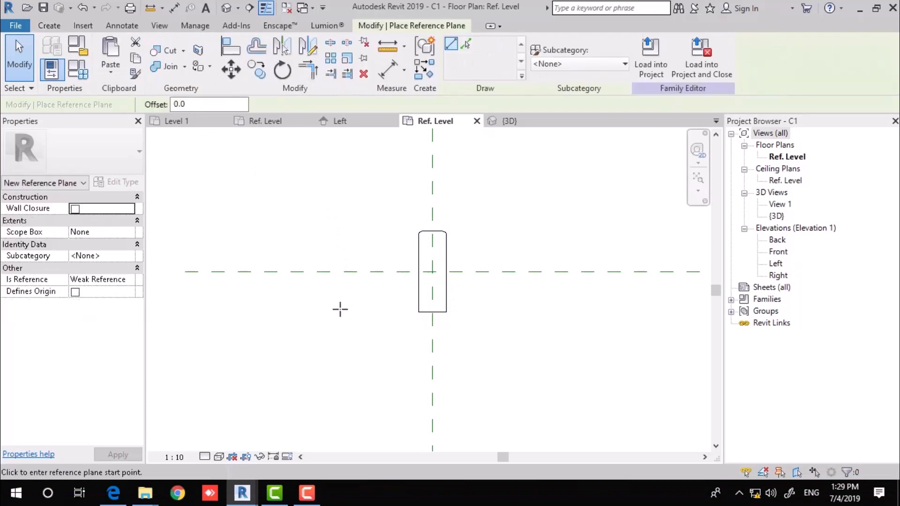
left_click(334, 296)
left_click(569, 296)
scroll(462, 300, "up", 3)
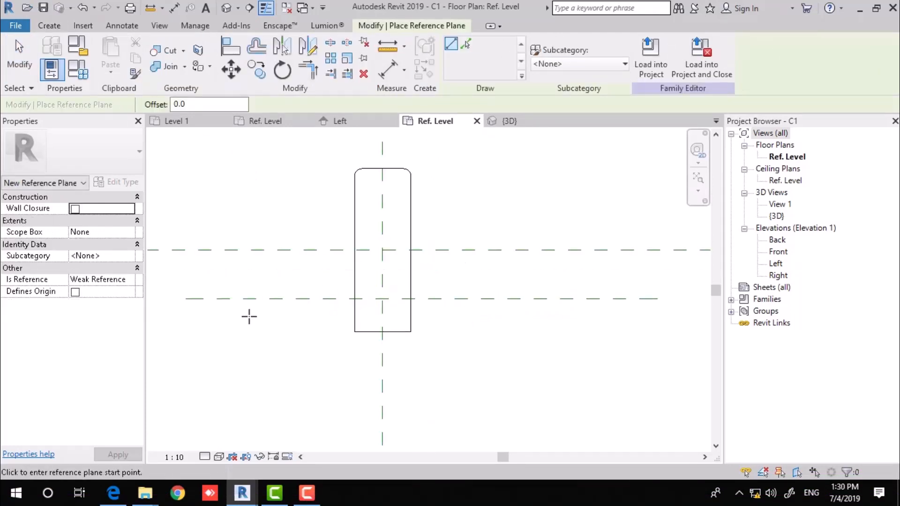
Add a second horizontal reference plane about 46 mm below the first one, just above the extrusion's lower edge
left_click(249, 315)
left_click(623, 316)
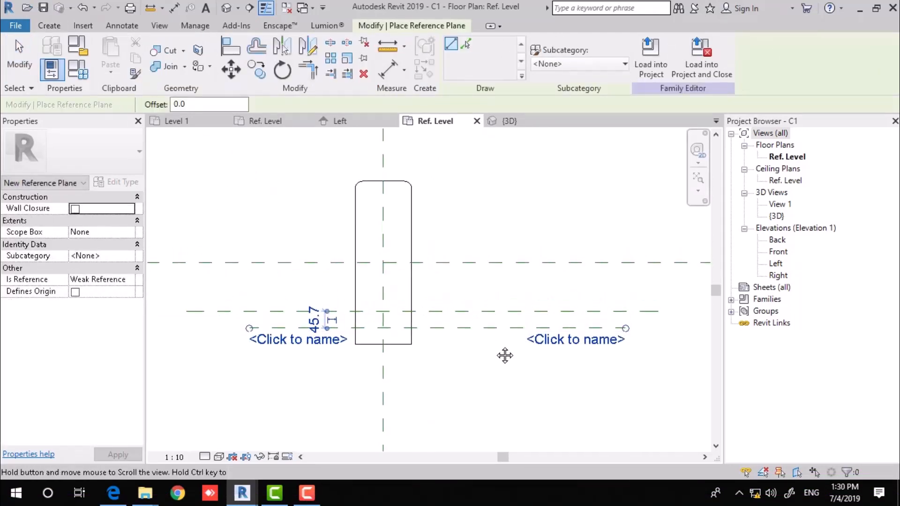
key("Escape")
key("Escape")
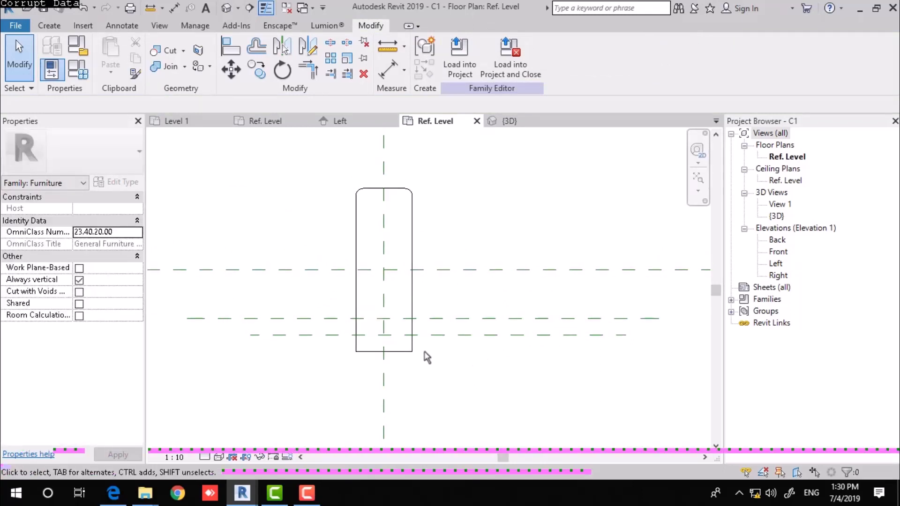
Edit the extrusion's sketch and dimension its lower edge to the lowest reference plane
left_click(432, 312)
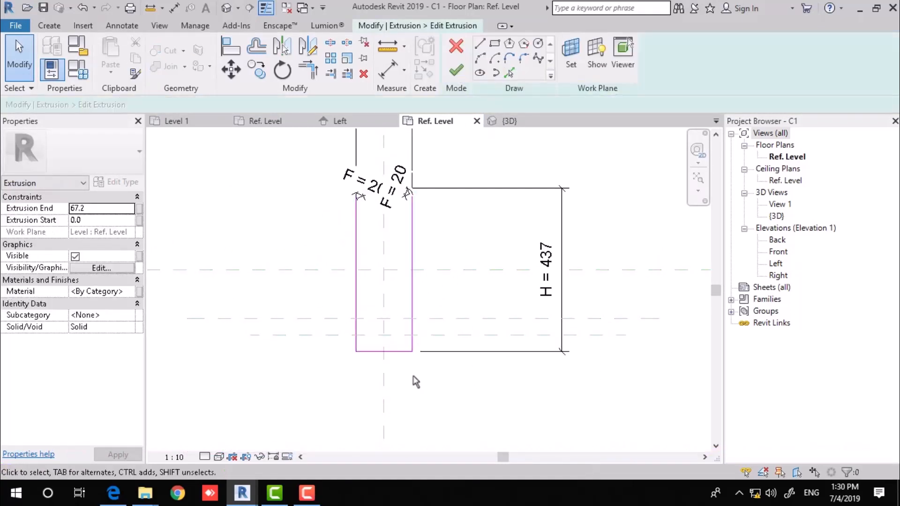
key("d")
key("i")
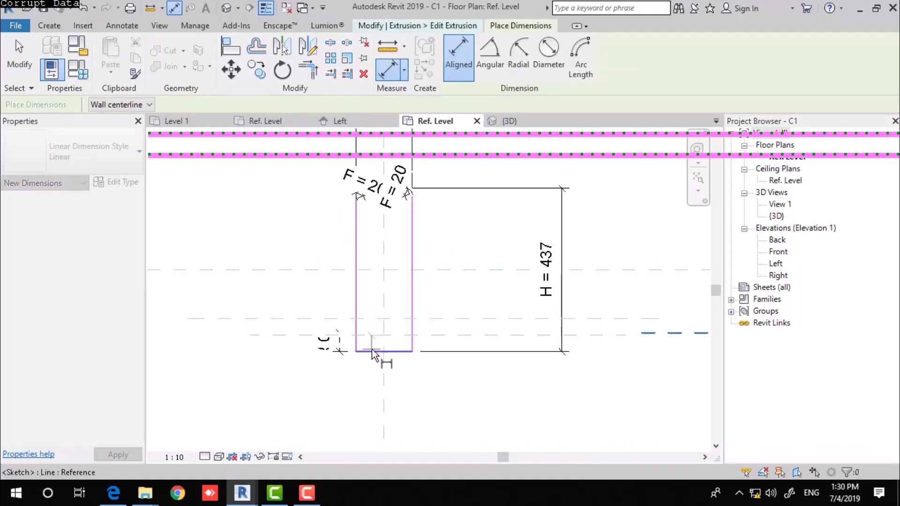
left_click(335, 353)
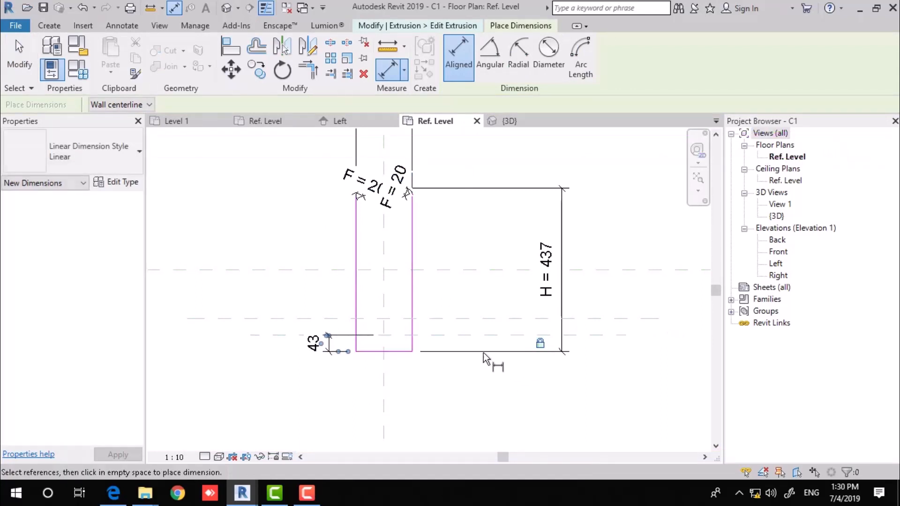
key("Escape")
key("Escape")
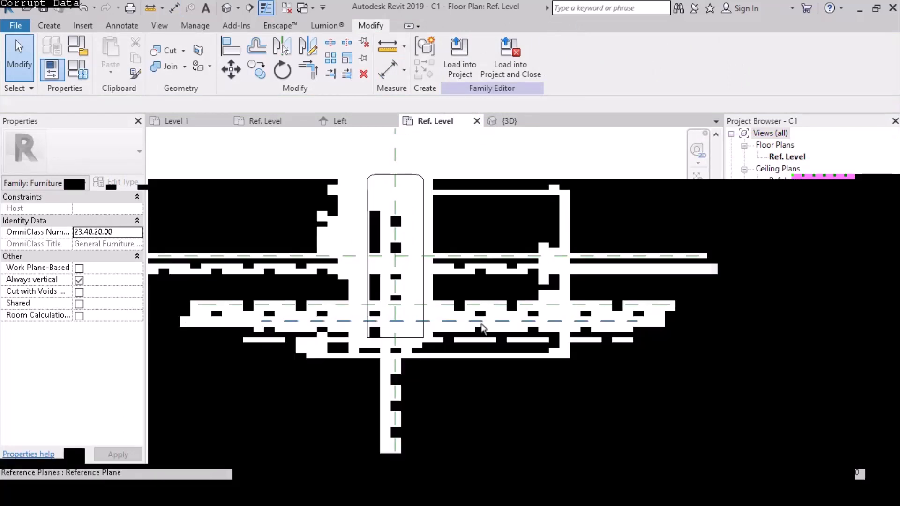
Set the lowest reference plane in C1 to Strong Reference
left_click(368, 350)
left_click(130, 291)
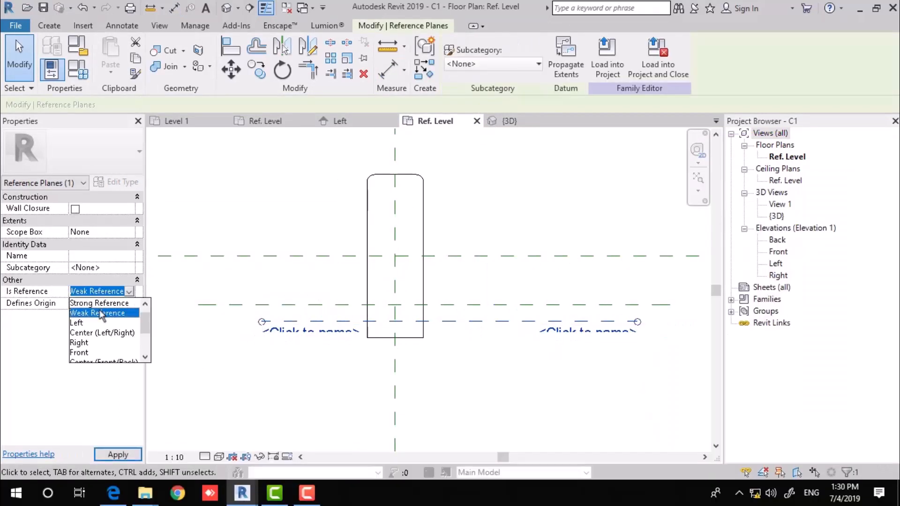
left_click(118, 312)
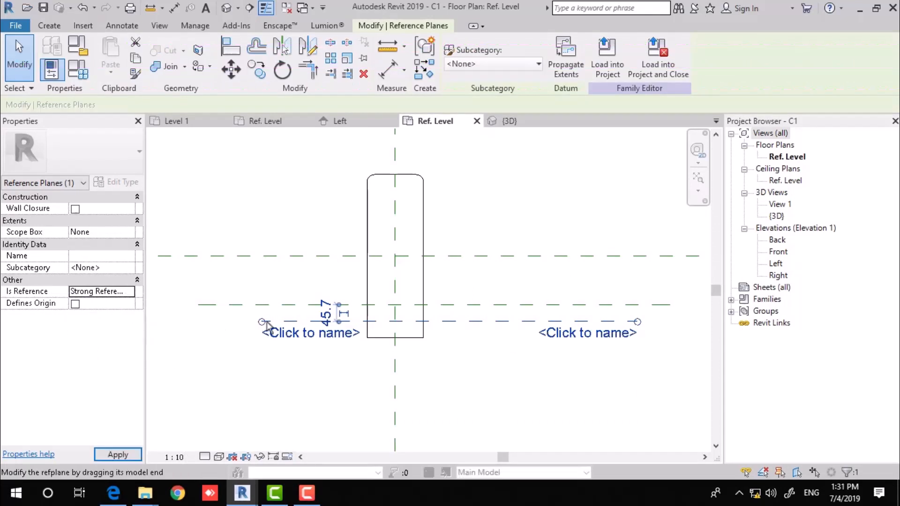
left_click(528, 369)
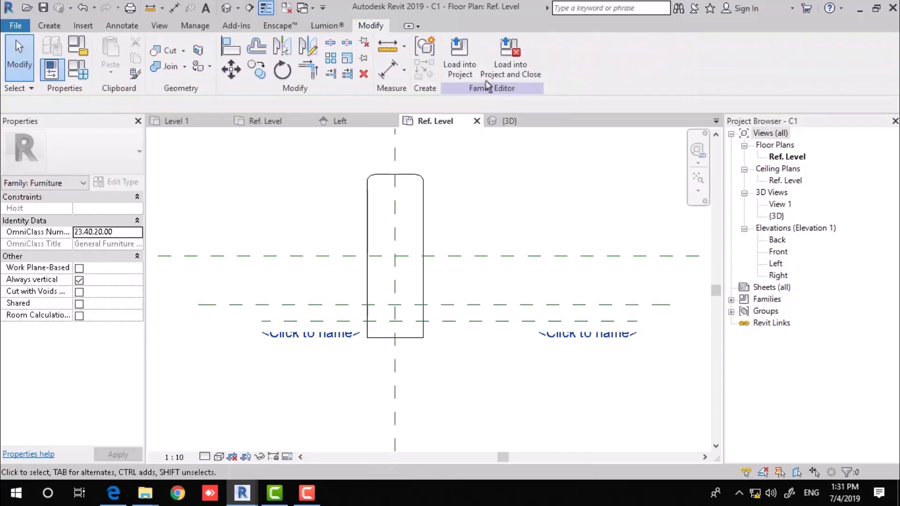
Load the modified C1 family into Fur.rfa only, excluding Project1
left_click(459, 61)
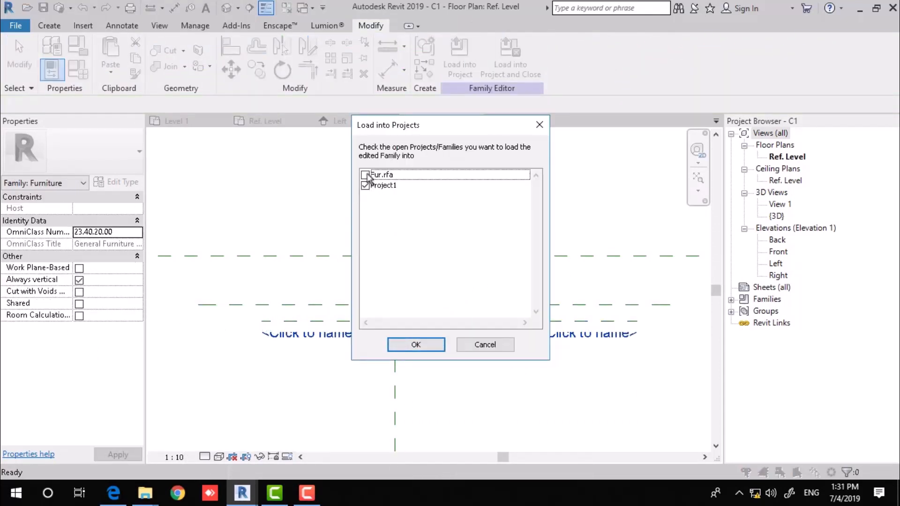
left_click(366, 176)
left_click(368, 187)
left_click(413, 345)
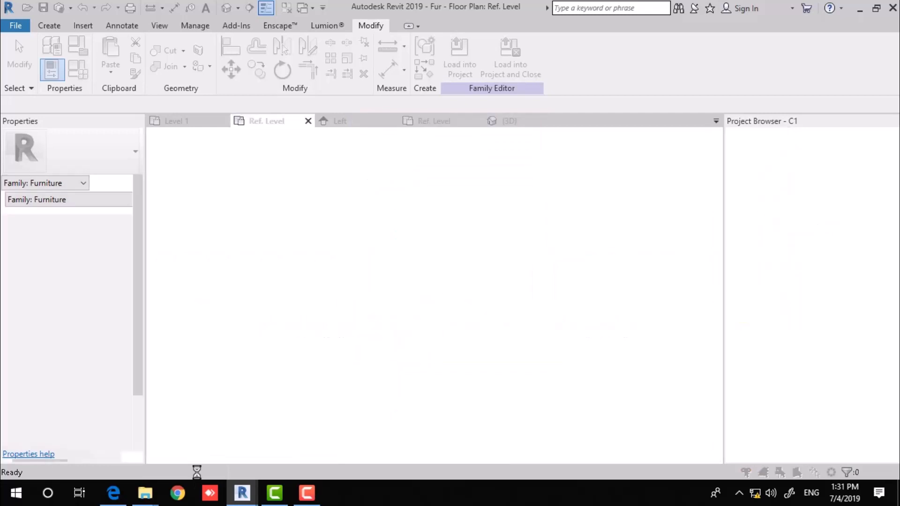
left_click(368, 206)
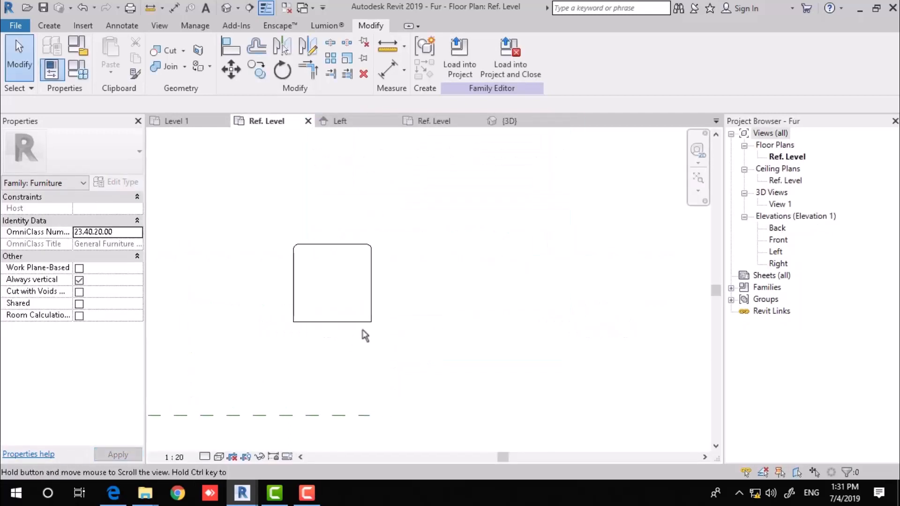
scroll(404, 267, "down", 3)
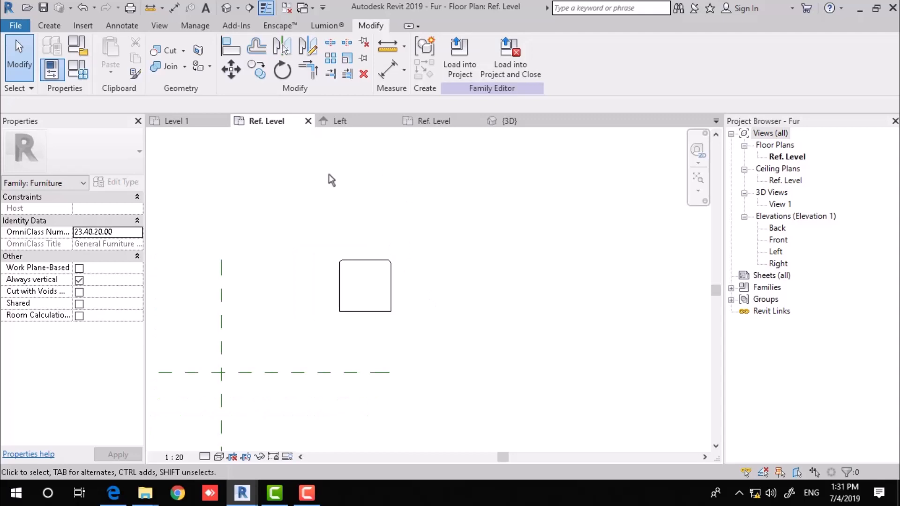
left_click(228, 47)
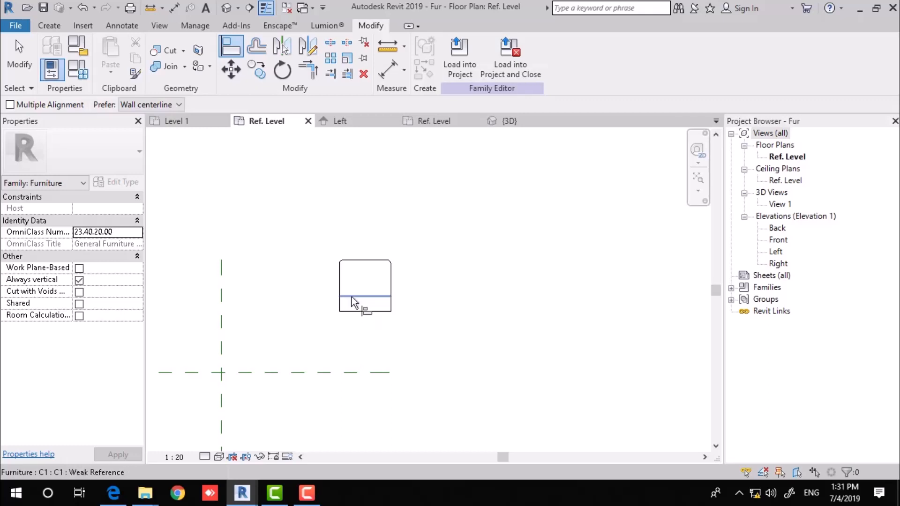
key("Escape")
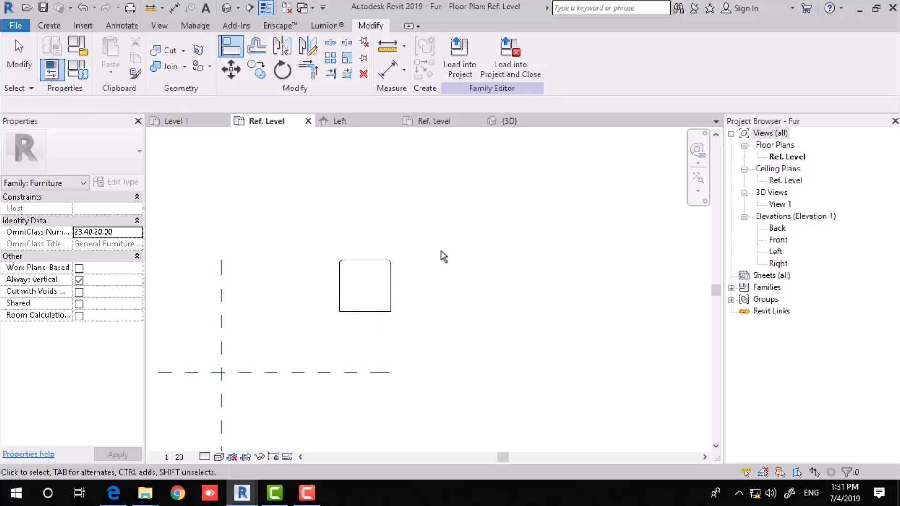
left_click(391, 270)
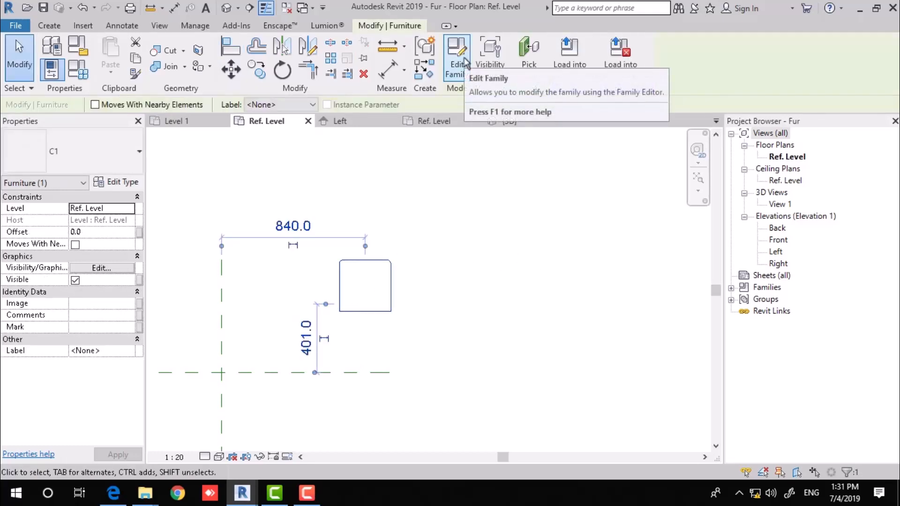
left_click(464, 63)
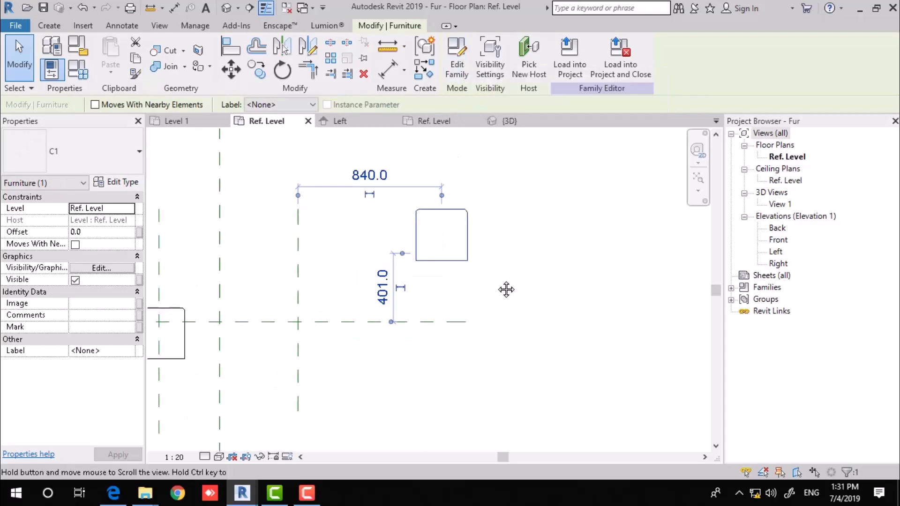
Align the right C1 component's lower strong reference with the horizontal reference plane in the Fur floor plan
left_click(229, 49)
left_click(374, 322)
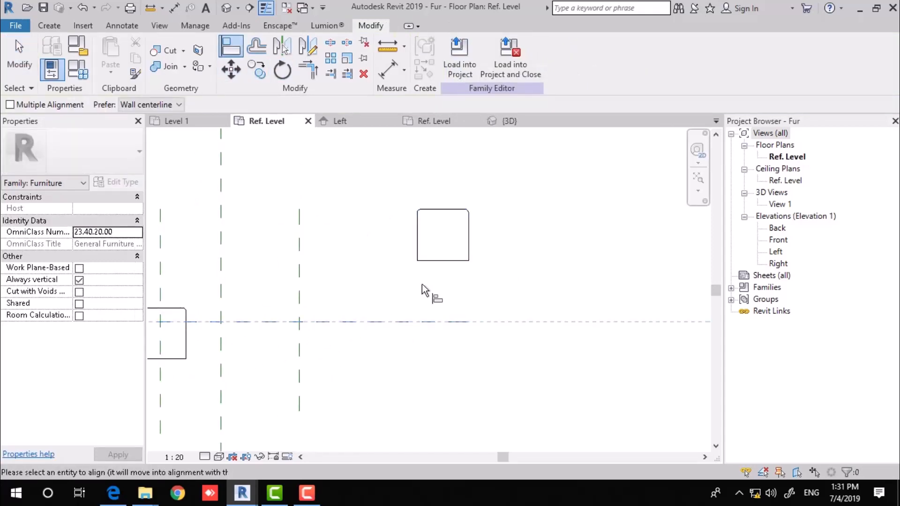
left_click(443, 255)
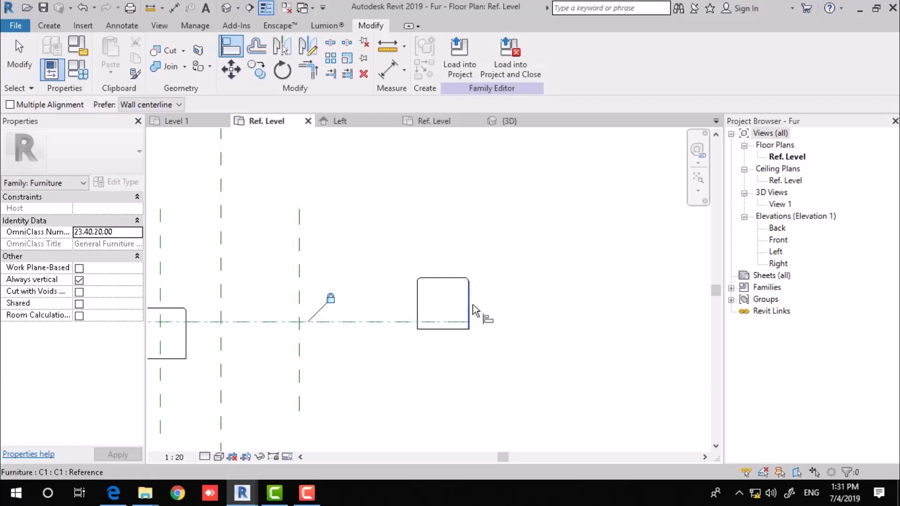
scroll(451, 292, "down", 2)
middle_click_drag(432, 330, 488, 318)
scroll(366, 287, "up", 2)
middle_click_drag(499, 275, 478, 287)
middle_click_drag(543, 332, 487, 309)
key("Escape")
scroll(547, 294, "down", 2)
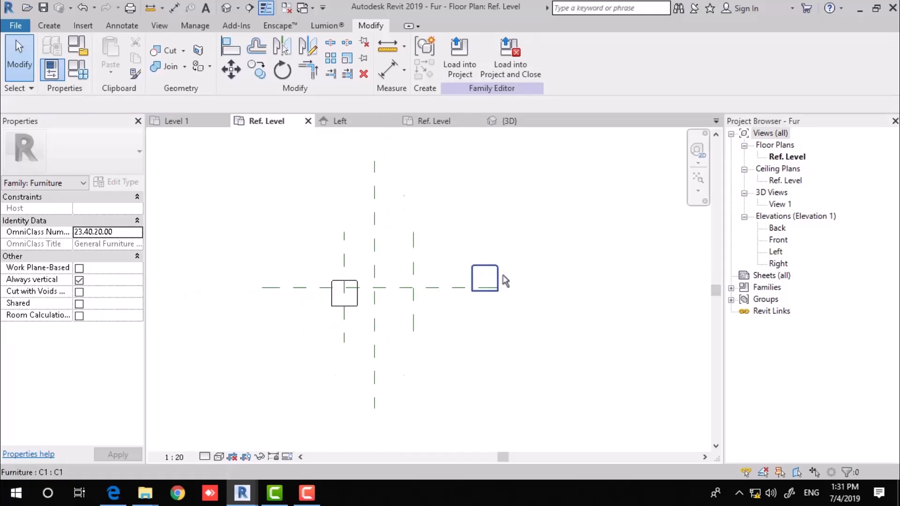
scroll(493, 276, "down", 2)
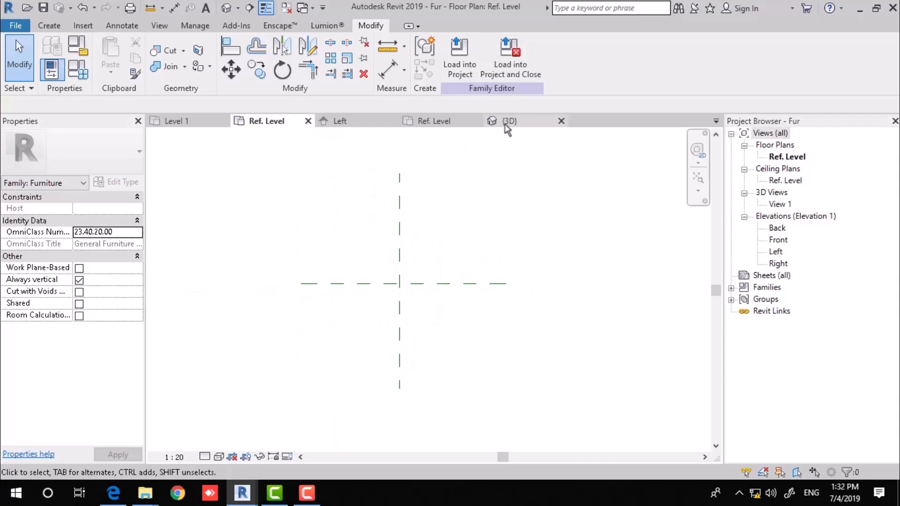
Return to C1's Ref. Level floor plan and delete the lowest reference plane
left_click(505, 125)
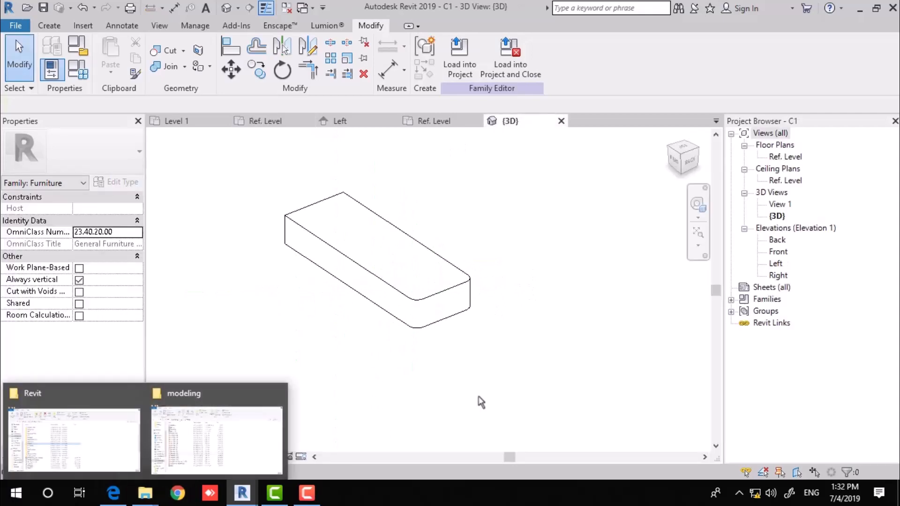
double_click(786, 157)
scroll(417, 305, "up", 2)
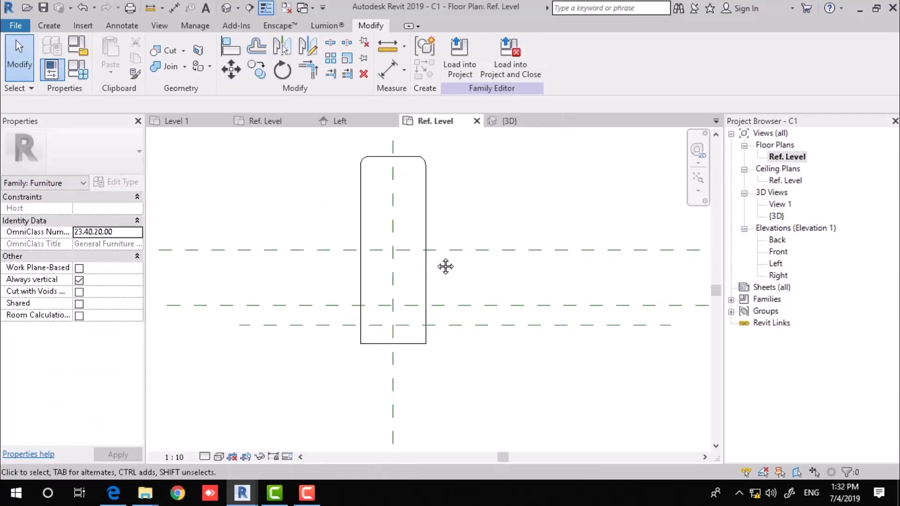
left_click(453, 352)
key("Escape")
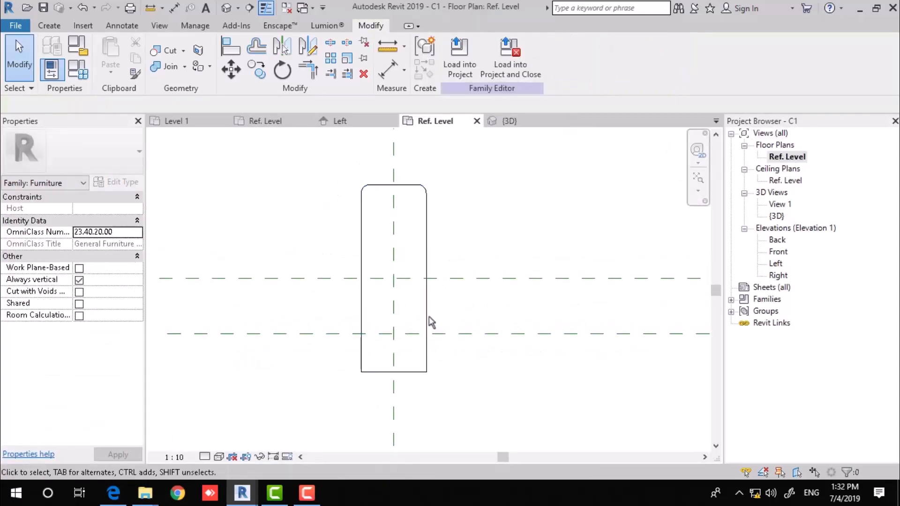
Open the C1 extrusion's sketch for editing and set the view scale to 1:5
left_click(427, 322)
double_click(420, 323)
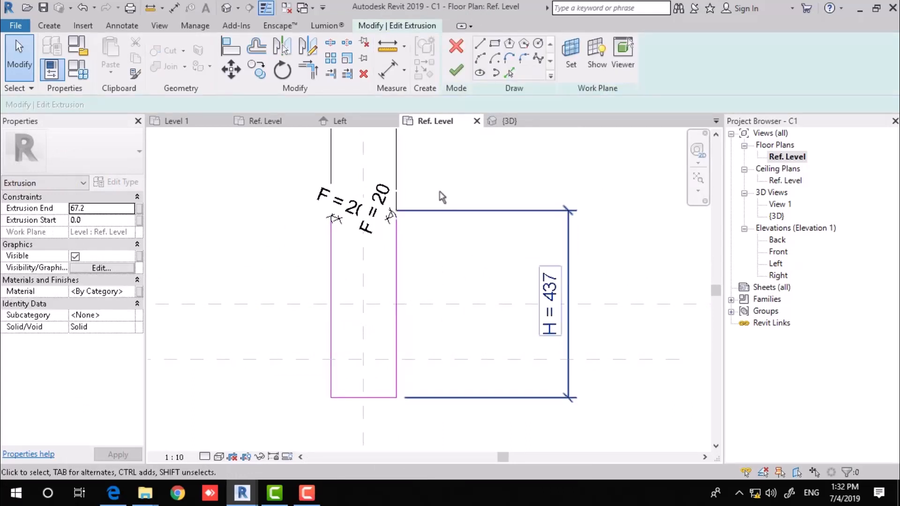
left_click(175, 457)
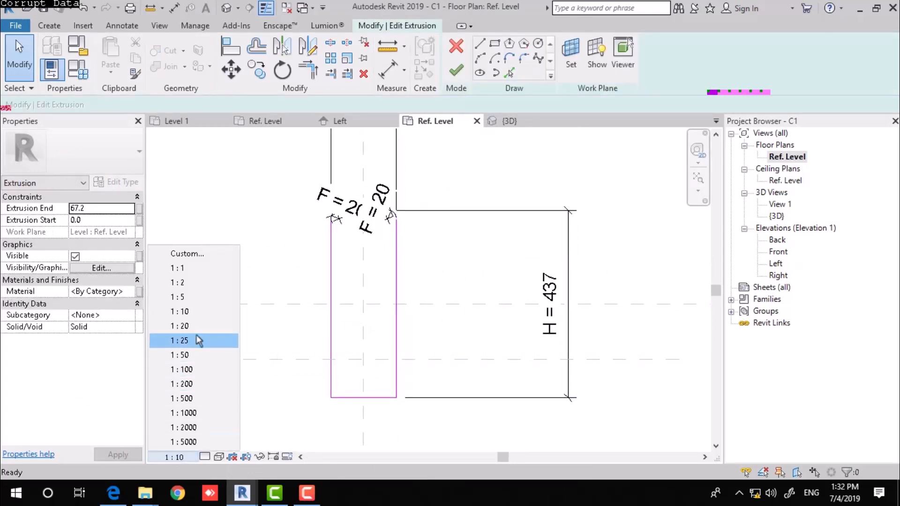
left_click(193, 297)
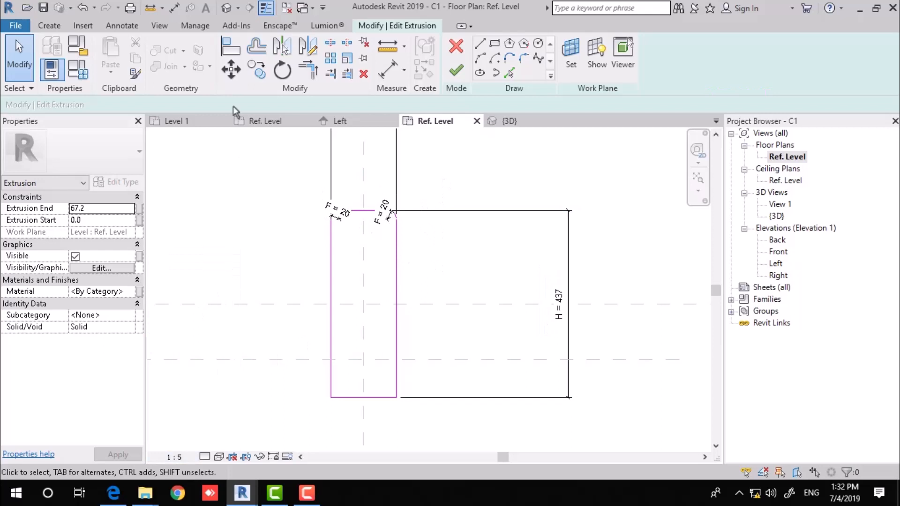
Dimension the sketch's upper edge, the Center (Front/Back) reference plane and the lower edge in one aligned string with equal segments
left_click(122, 25)
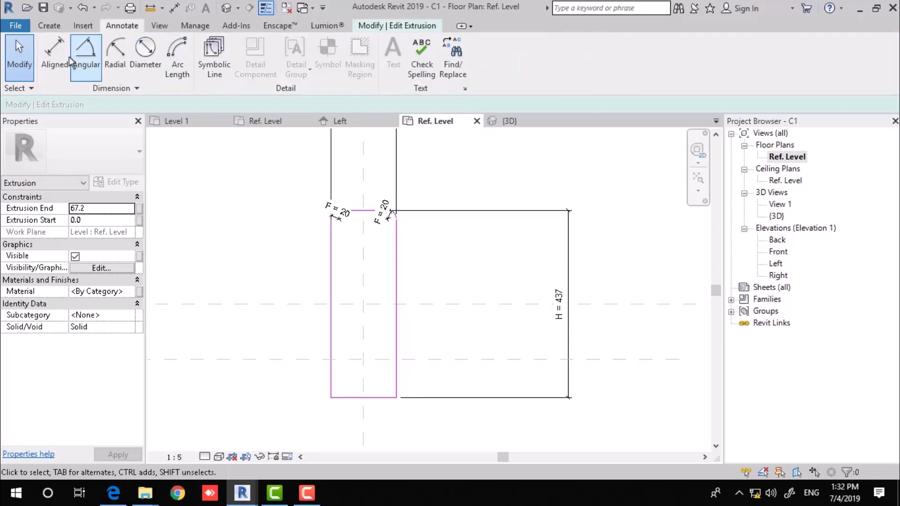
left_click(59, 47)
left_click(355, 211)
left_click(401, 304)
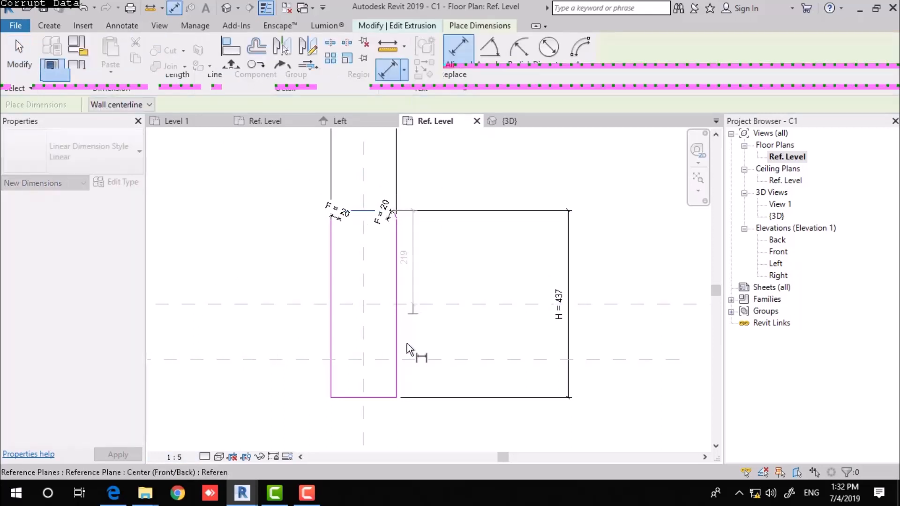
left_click(382, 397)
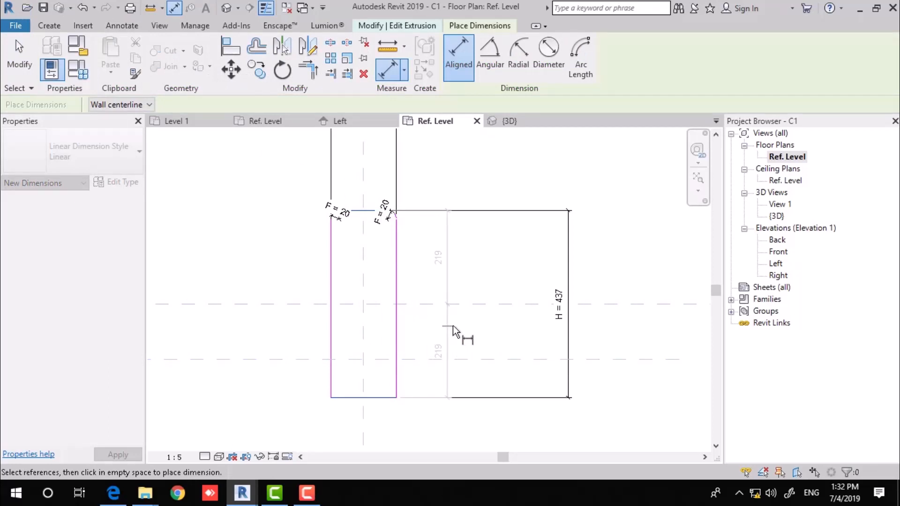
left_click(457, 330)
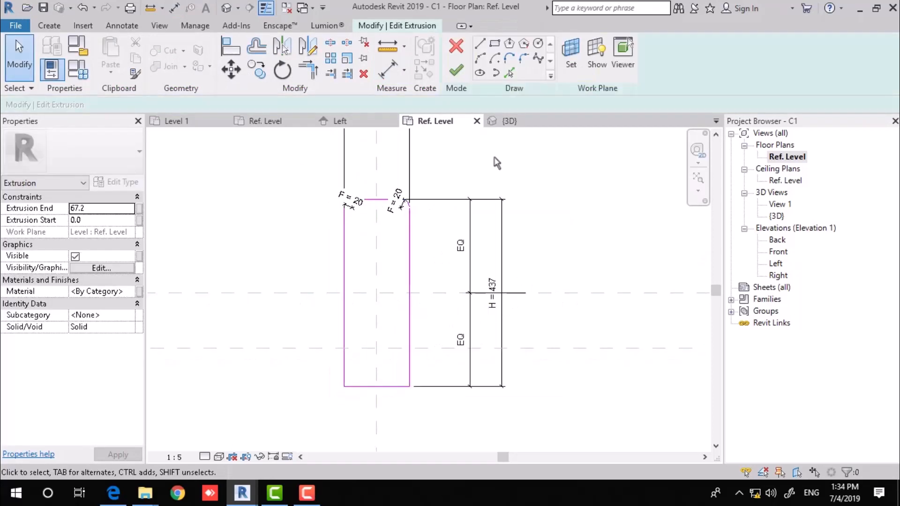
Finish the C1 extrusion's sketch and load the updated C1 family into the Fur family
left_click(457, 71)
left_click(528, 252)
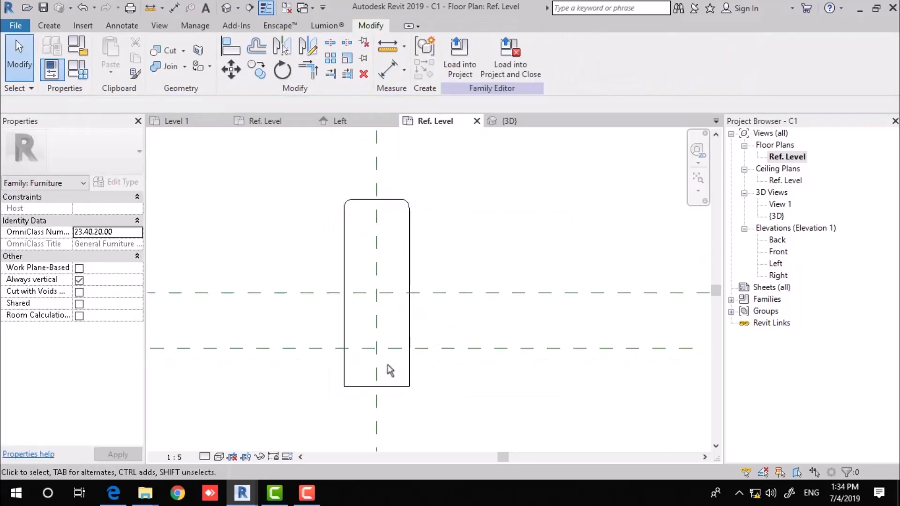
left_click(460, 60)
left_click(416, 347)
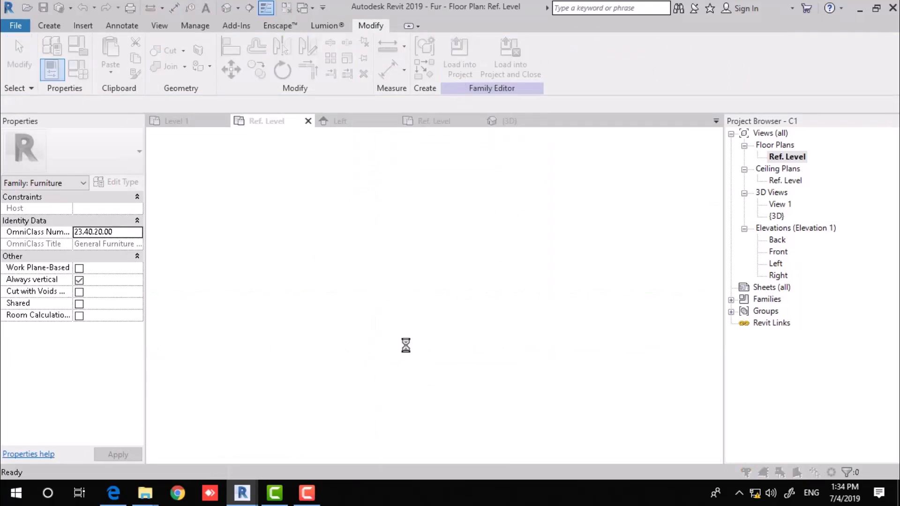
left_click(378, 207)
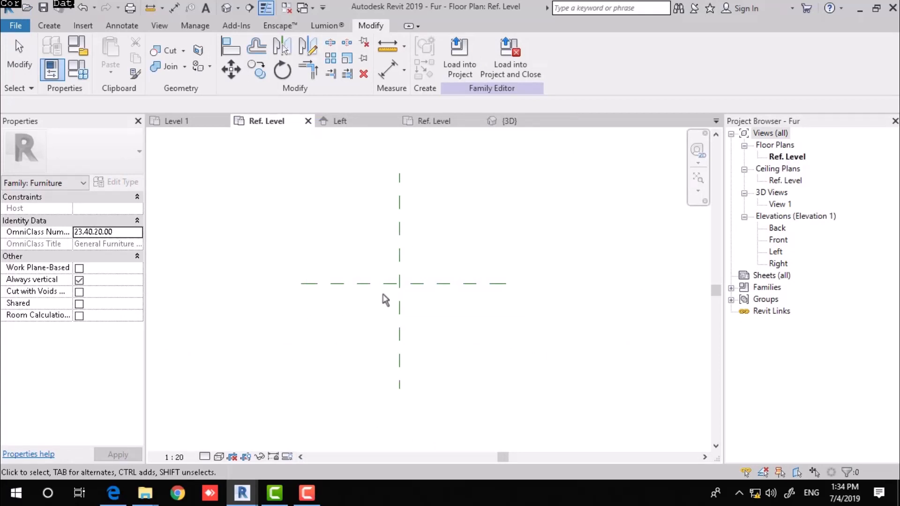
Place one C1 component in Fur's Ref. Level plan, 2240 mm from the vertical and 500 mm above the horizontal reference plane
scroll(384, 300, "down", 3)
left_click(49, 26)
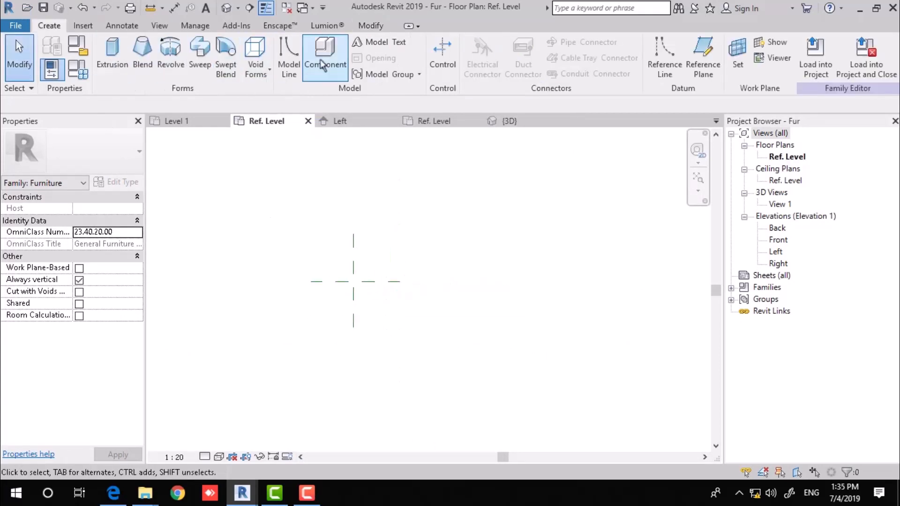
left_click(327, 47)
scroll(407, 273, "up", 2)
left_click(477, 245)
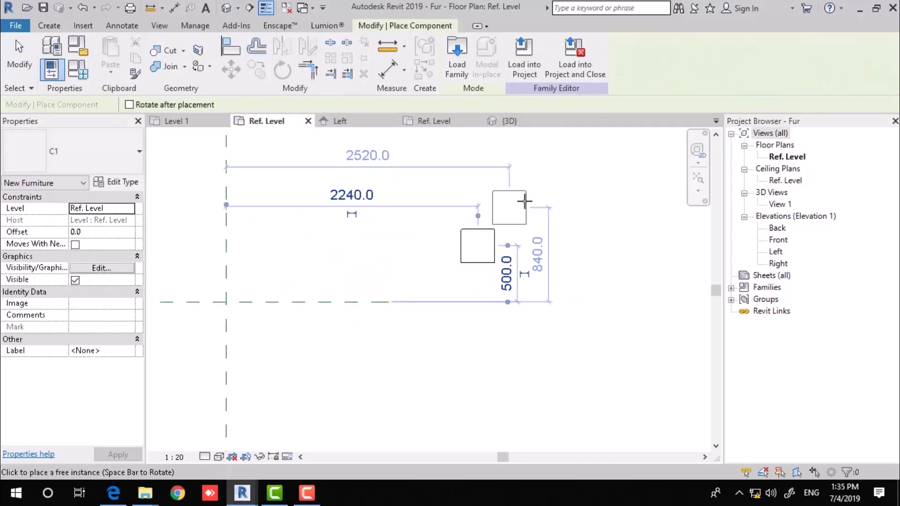
middle_click_drag(540, 206, 614, 230)
key("Escape")
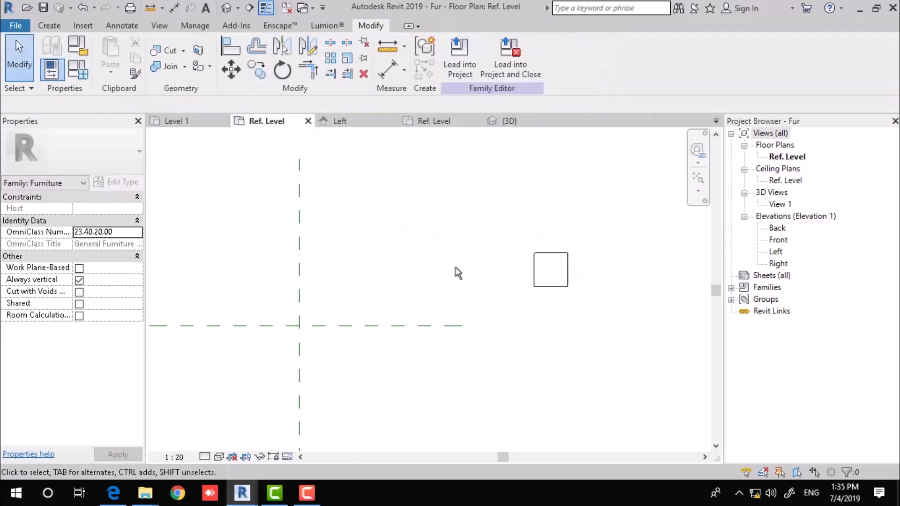
left_click(239, 50)
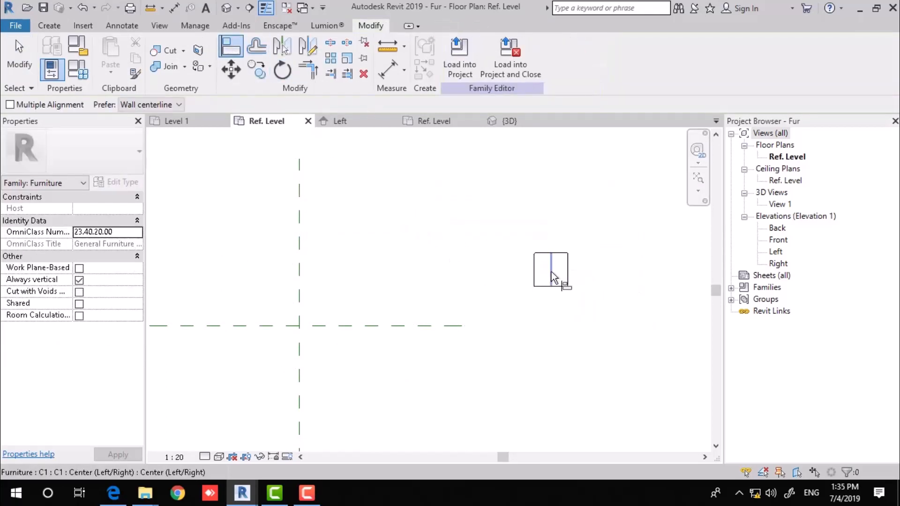
scroll(412, 269, "down", 3)
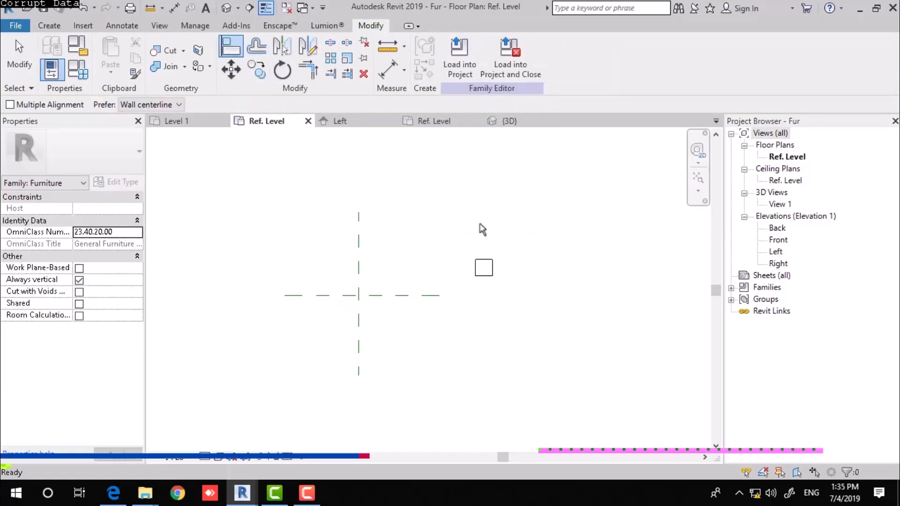
key("Escape")
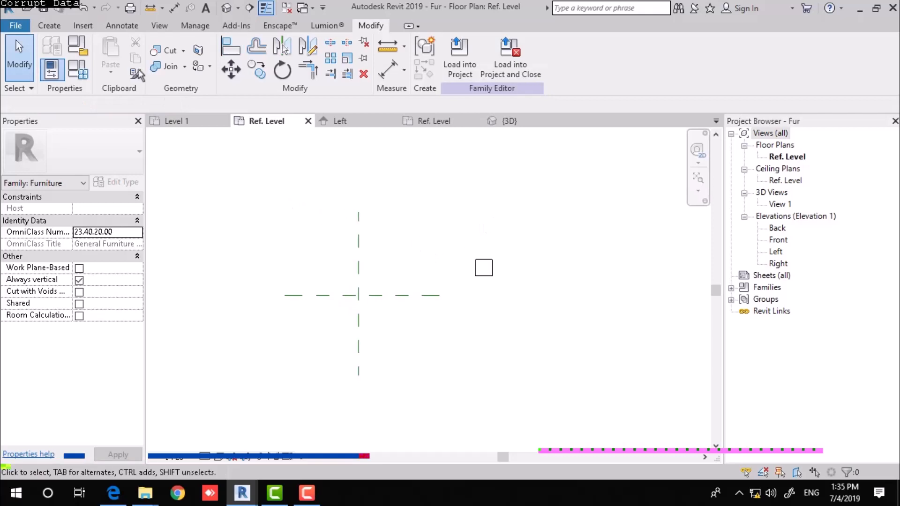
Start an extrusion and sketch a circle of 840 mm radius centred on the intersection of the two reference planes
left_click(48, 25)
left_click(123, 65)
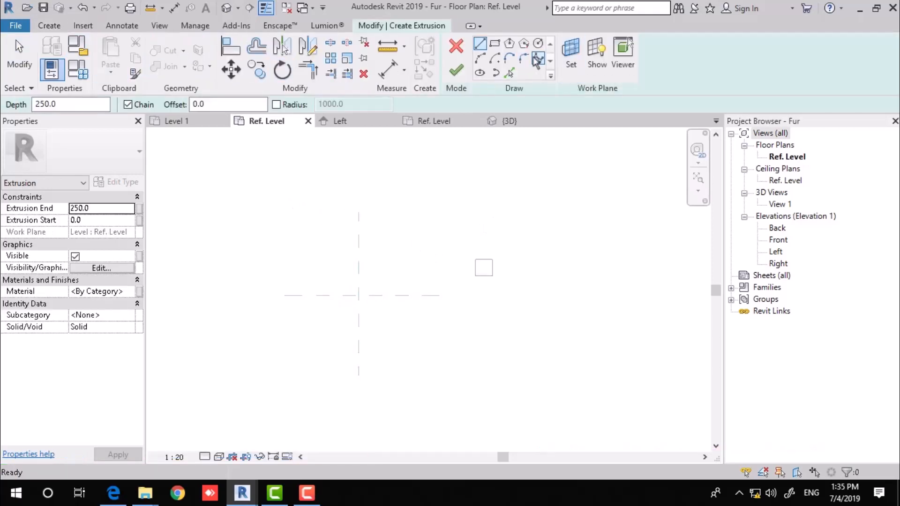
left_click(538, 44)
scroll(359, 301, "up", 2)
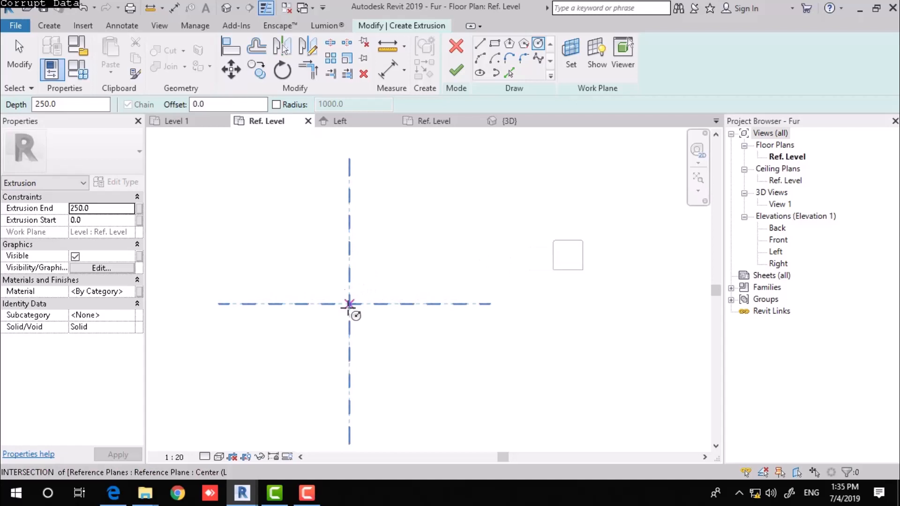
left_click(350, 222)
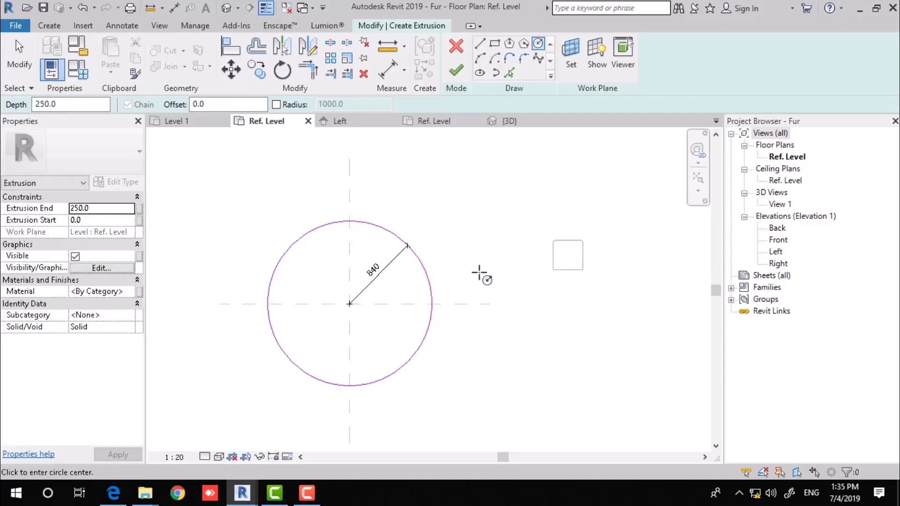
key("Escape")
Label the circle's radius dimension with a new type parameter named R and finish the extrusion
left_click(402, 253)
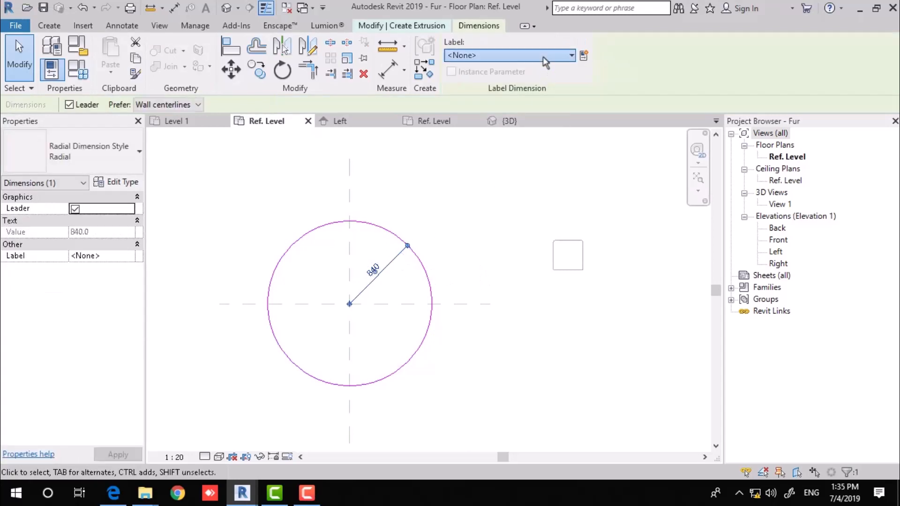
left_click(545, 62)
left_click(583, 55)
left_click(583, 55)
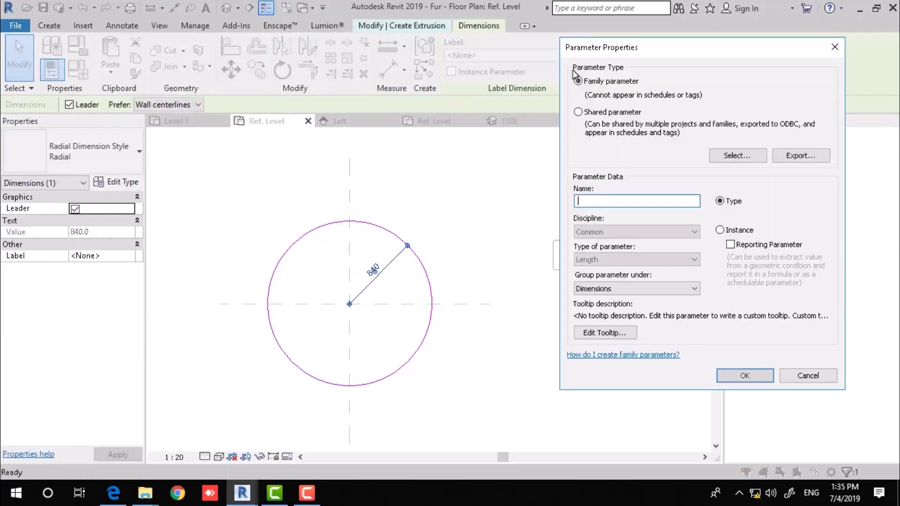
type("R")
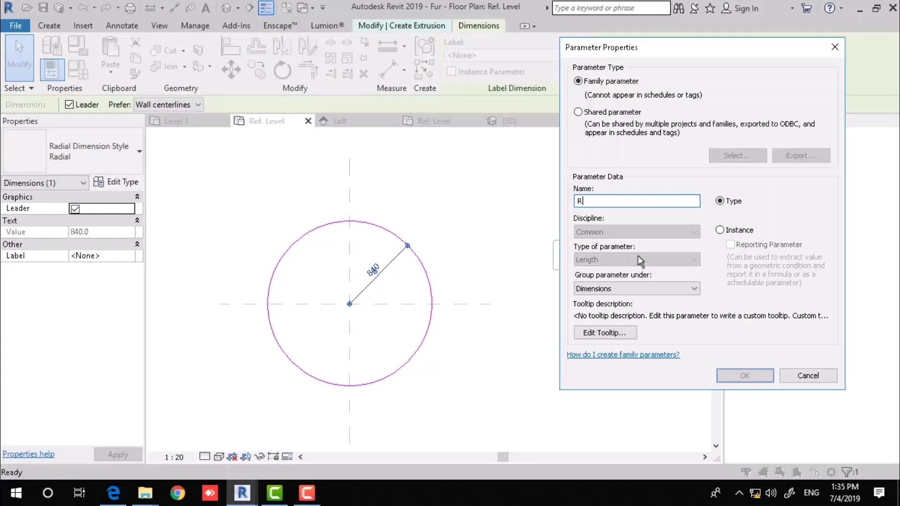
left_click(745, 376)
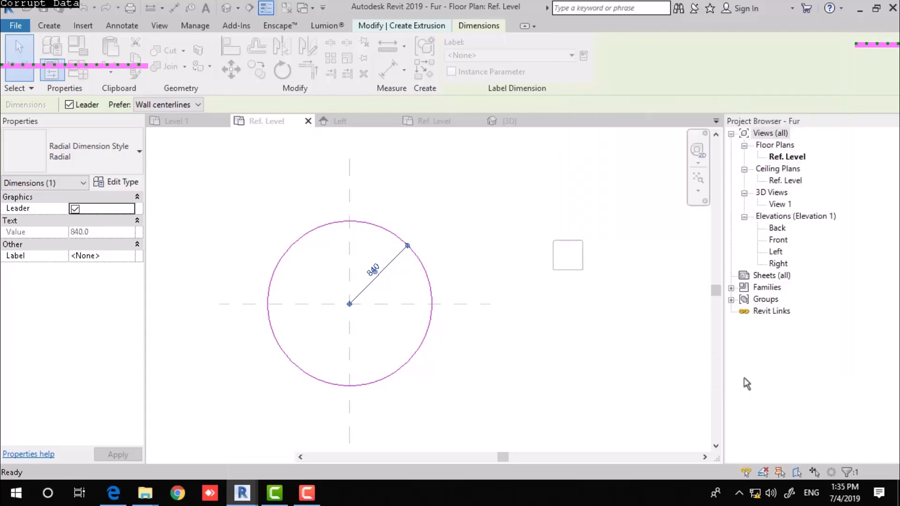
left_click(416, 311)
left_click(458, 70)
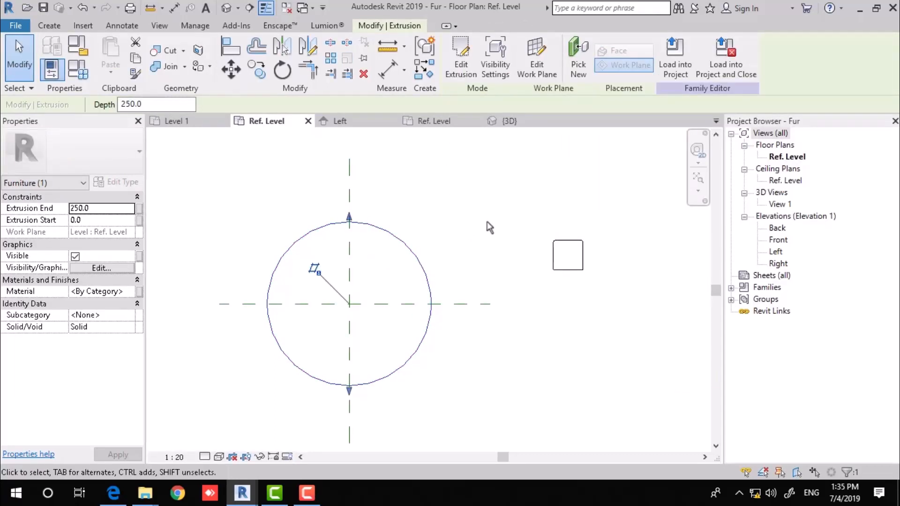
Set the R parameter of family type 300 to 1200 mm and apply it to the circular extrusion
left_click(83, 78)
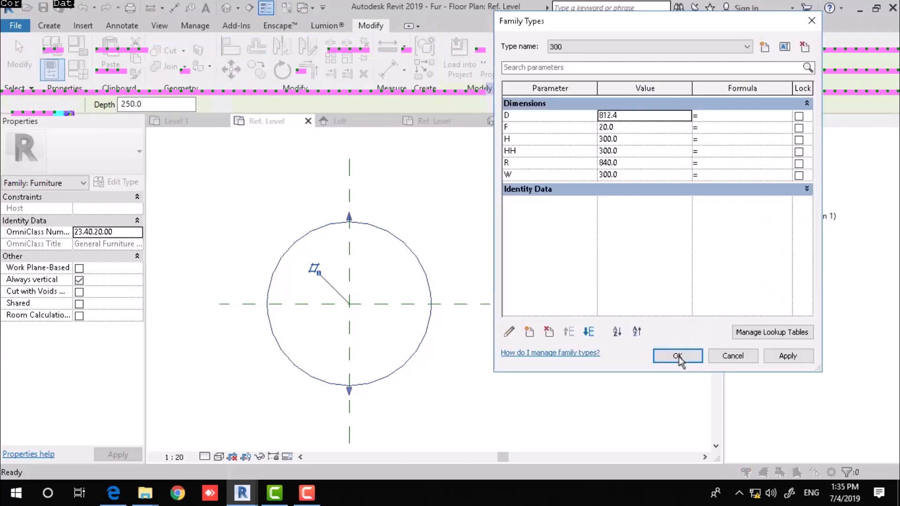
left_click(641, 161)
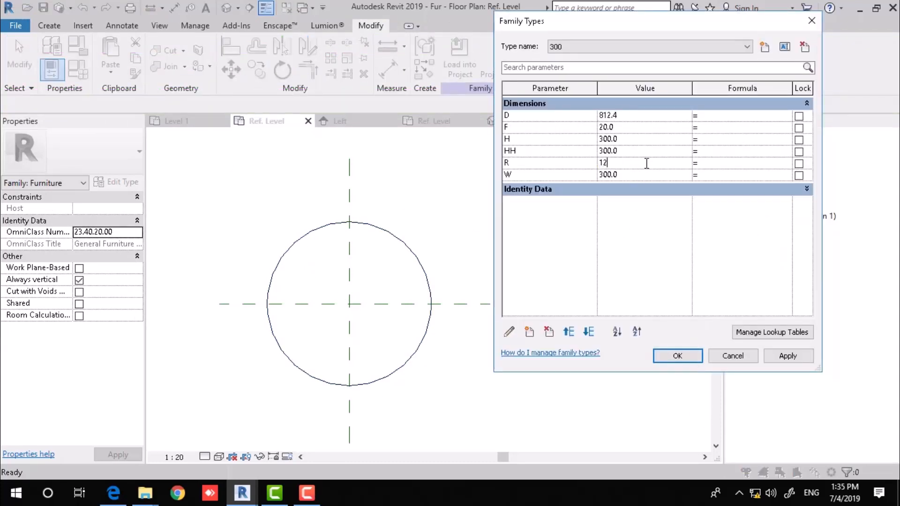
left_click(677, 355)
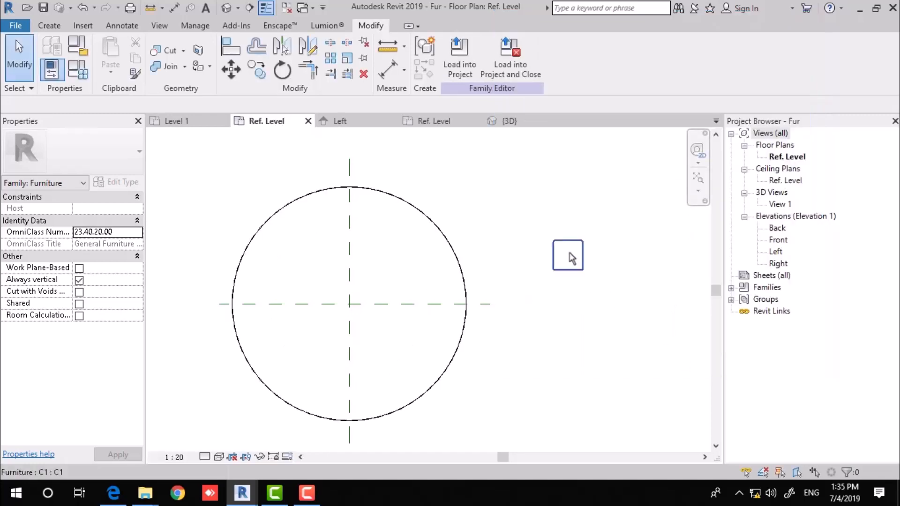
In the Left elevation, raise the round extrusion's top to about 1093 mm and its underside to leave a slab about 88 mm thick
scroll(664, 255, "down", 2)
double_click(776, 253)
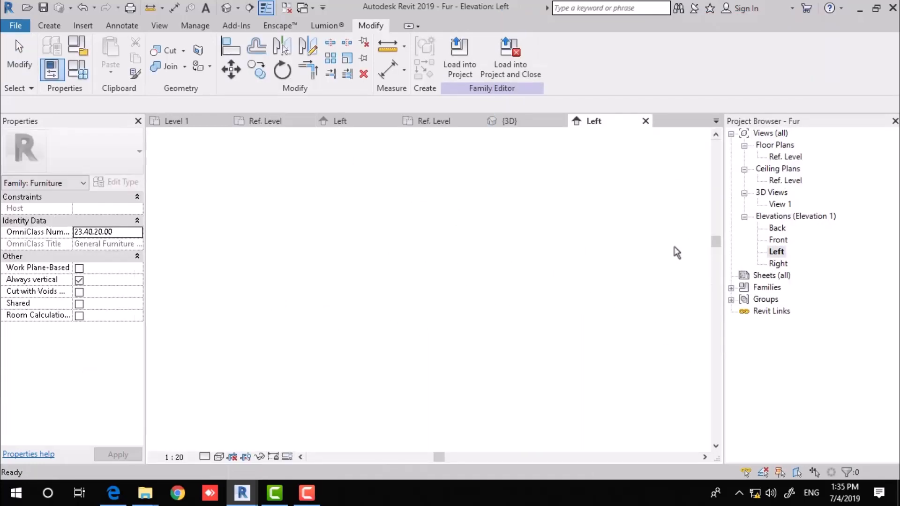
left_click(372, 358)
left_click_drag(372, 358, 369, 284)
left_click_drag(369, 378, 381, 291)
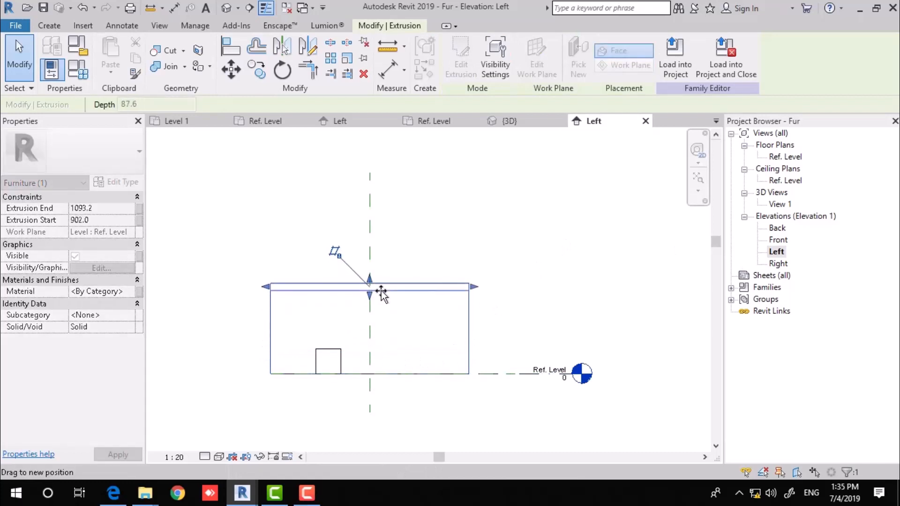
key("Escape")
Inspect the round slab and the C1 component in 3D and return to the Ref. Level floor plan
double_click(786, 156)
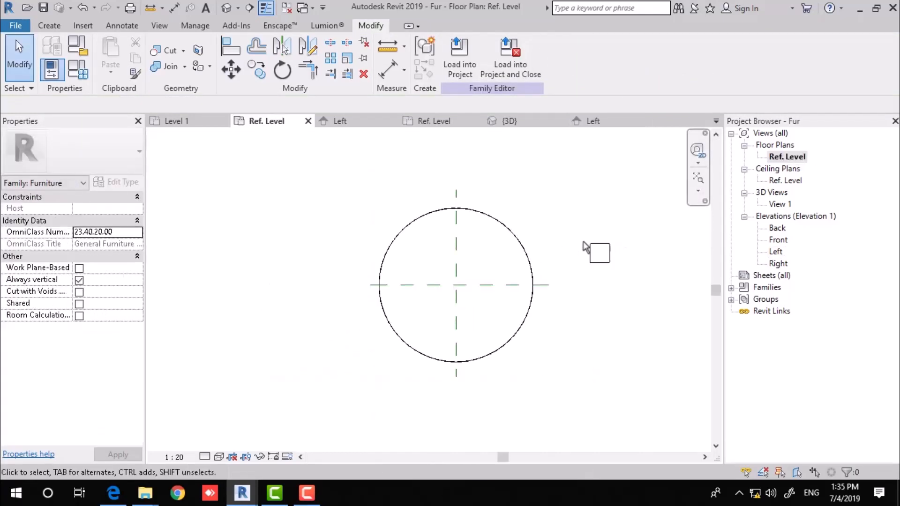
middle_click_drag(585, 247, 556, 249)
left_click(231, 8)
scroll(494, 275, "down", 2)
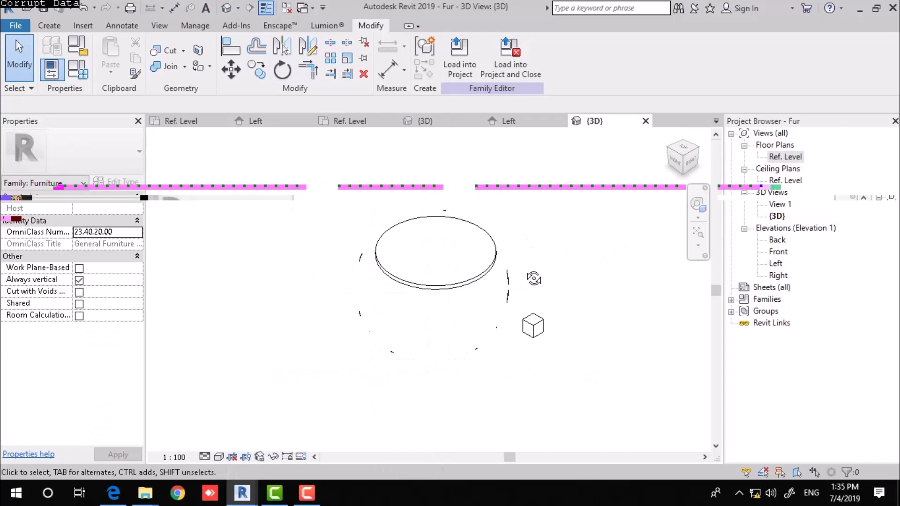
middle_click_drag(533, 279, 572, 270, "shift")
double_click(784, 157)
scroll(568, 295, "down", 2)
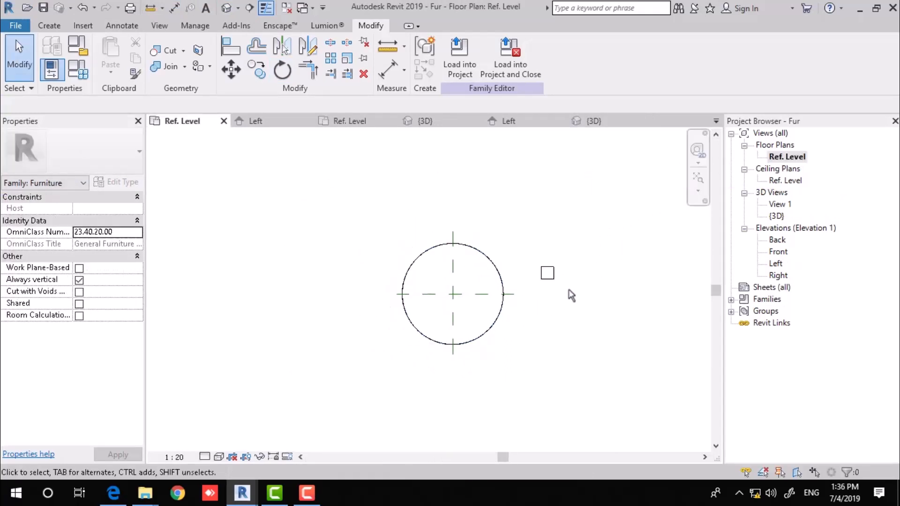
Move the C1 component to the circle's edge on the horizontal reference plane and centre it on that edge, 1200 mm from the centre
scroll(562, 309, "up", 2)
left_click(518, 270)
scroll(523, 270, "up", 2)
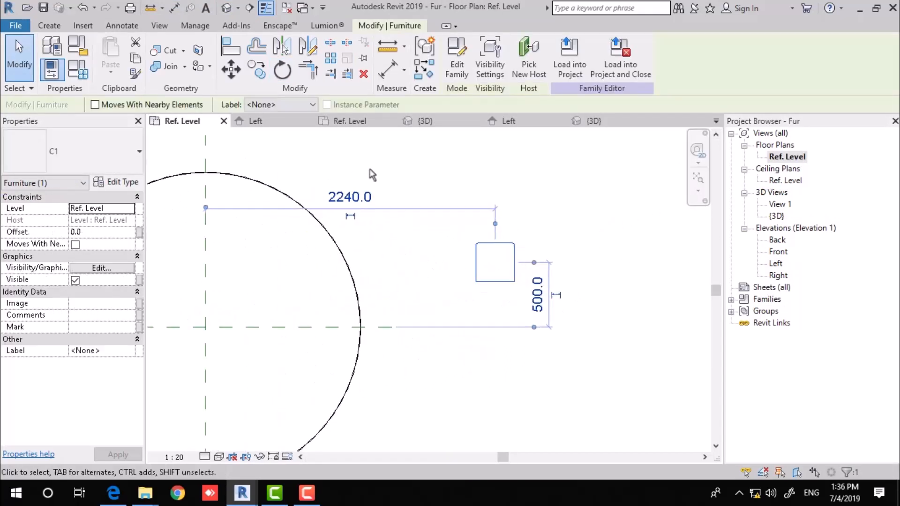
key("m")
key("v")
left_click(479, 260)
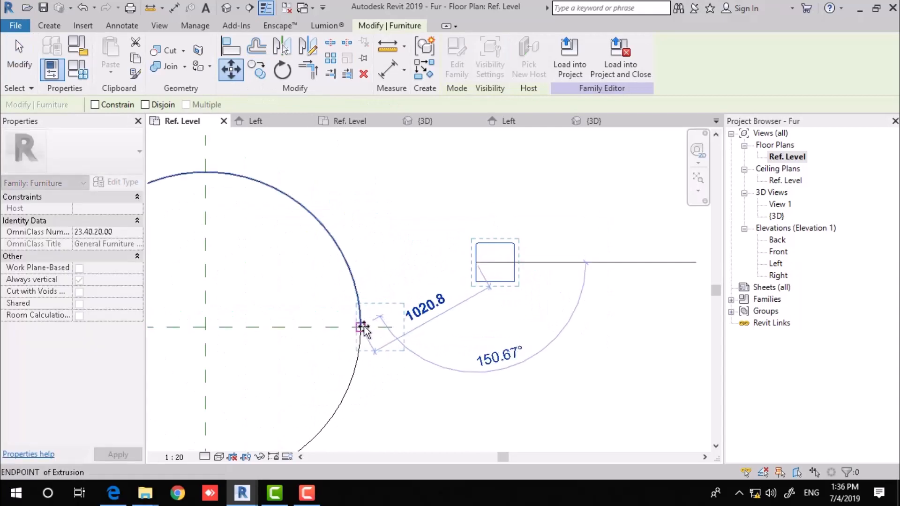
left_click(360, 326)
scroll(389, 361, "up", 2)
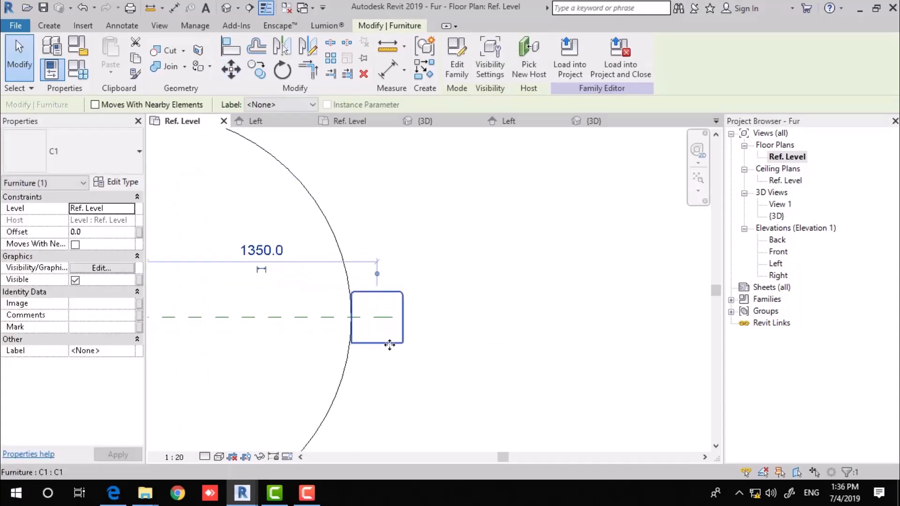
left_click_drag(388, 342, 362, 346)
left_click(622, 314)
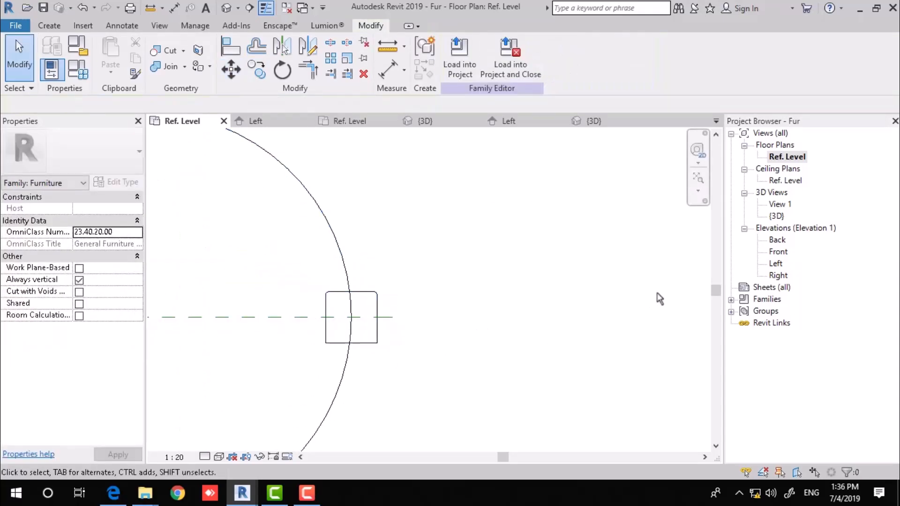
Create a grouped radial array of the C1 component through 360°, rotating about the intersection of the two centre reference planes
scroll(607, 289, "down", 3)
middle_click_drag(560, 303, 528, 304)
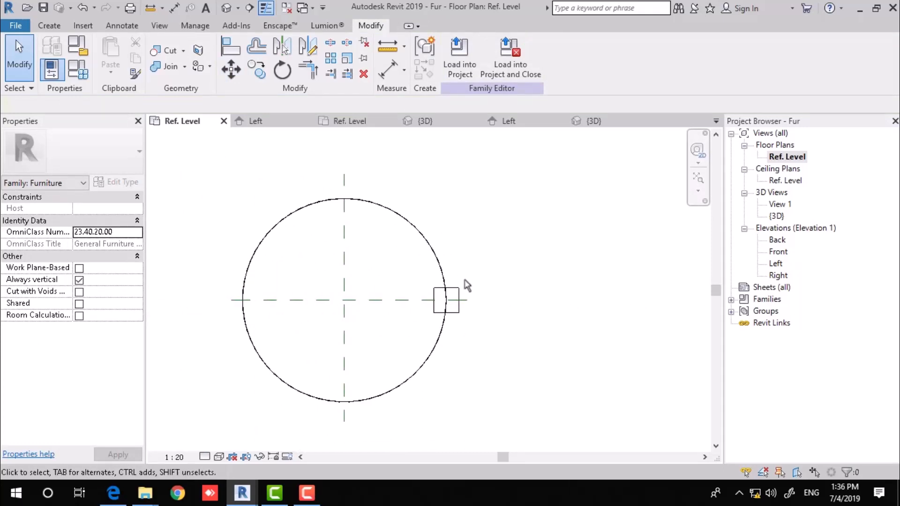
left_click(458, 297)
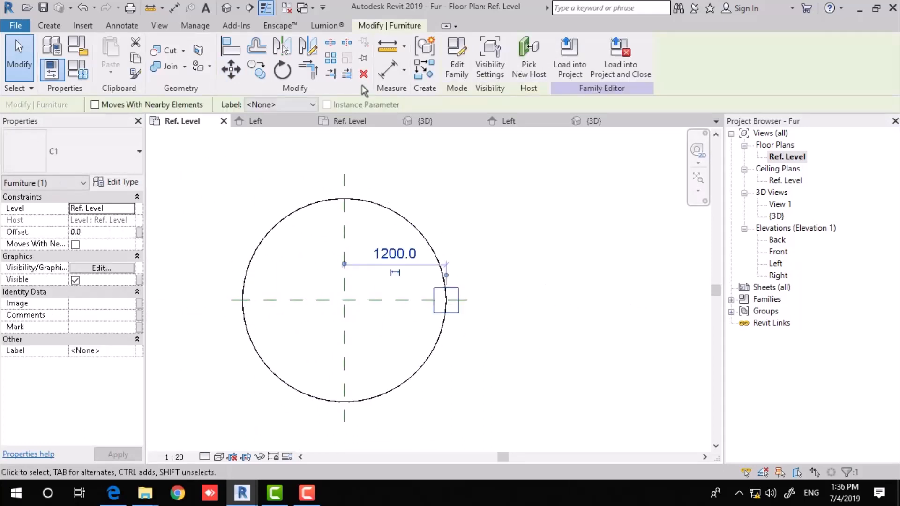
left_click(332, 59)
left_click(203, 105)
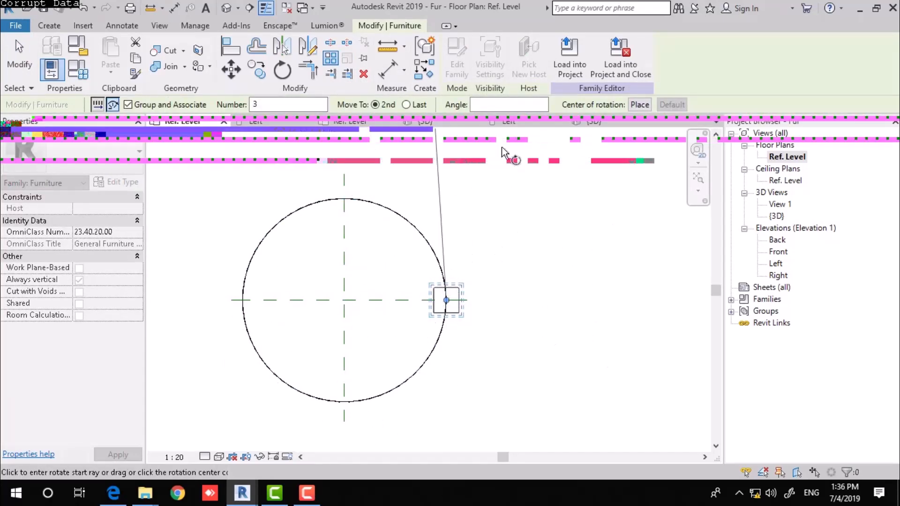
left_click(640, 105)
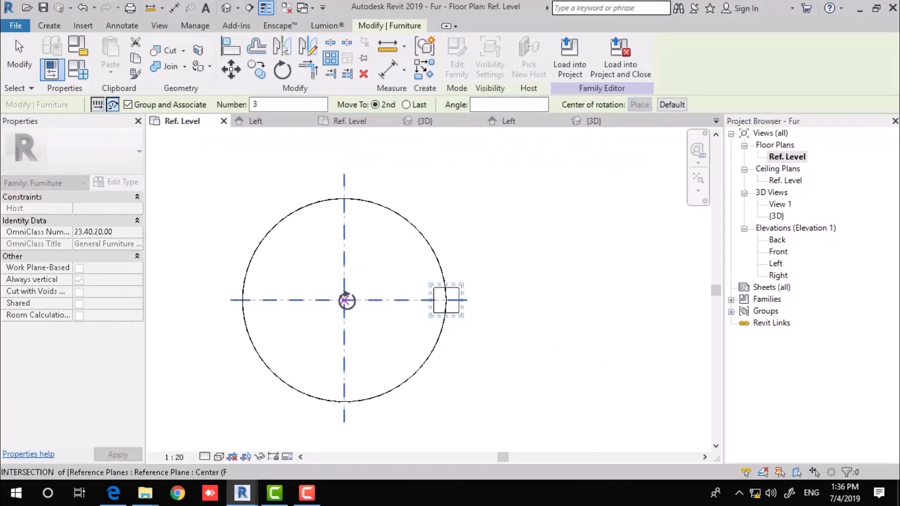
left_click(419, 353)
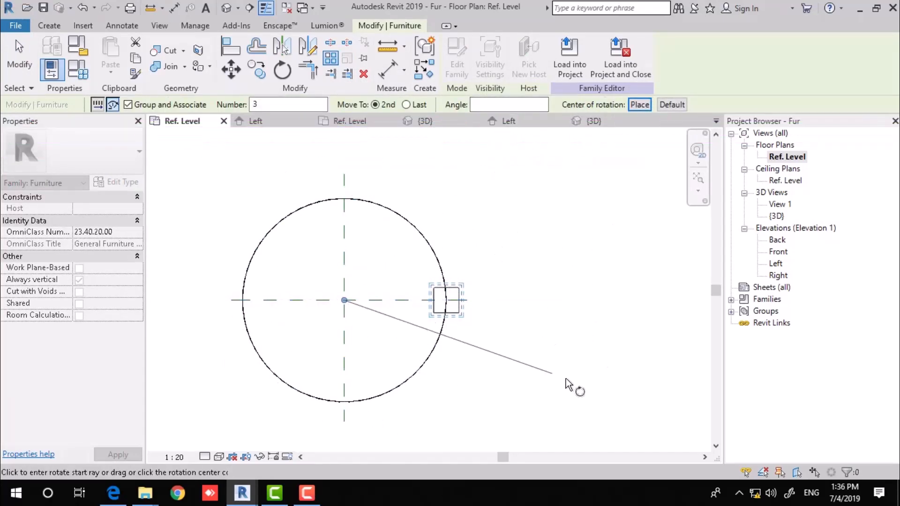
left_click(448, 301)
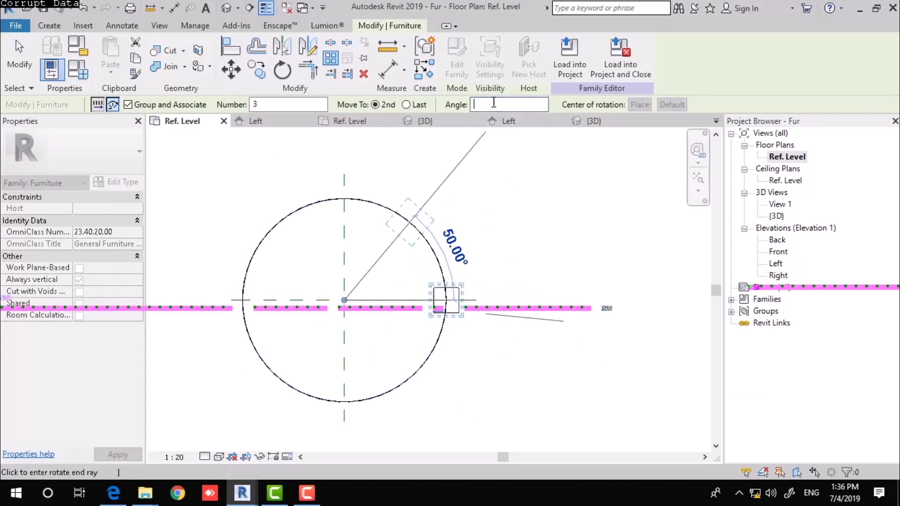
type("360")
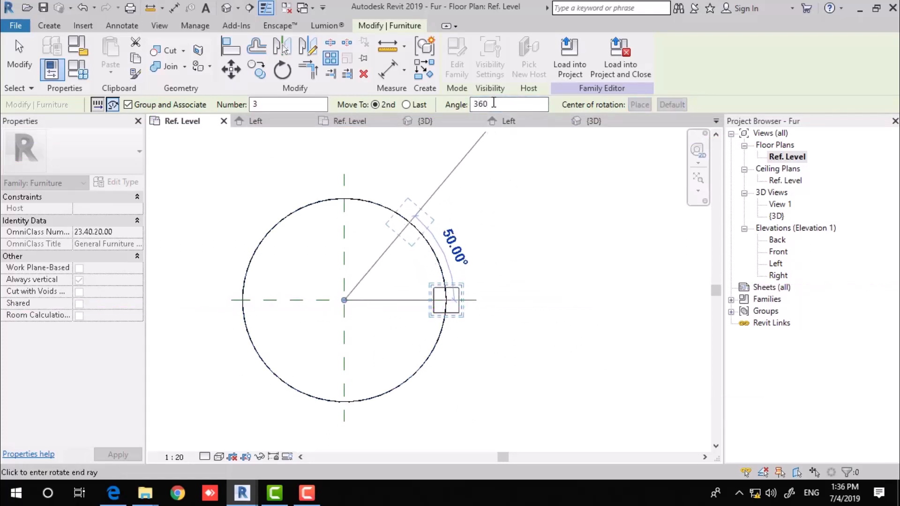
key("Return")
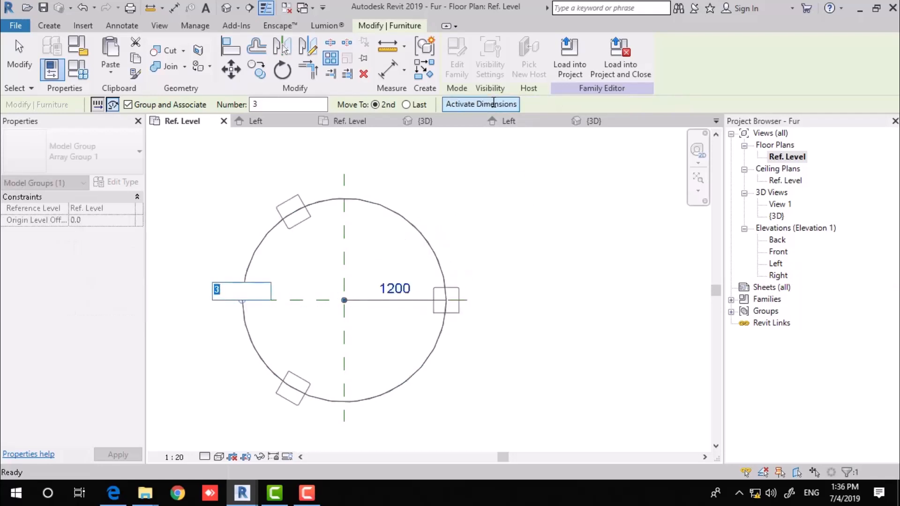
Set the number of components in the radial array to 5
type("5")
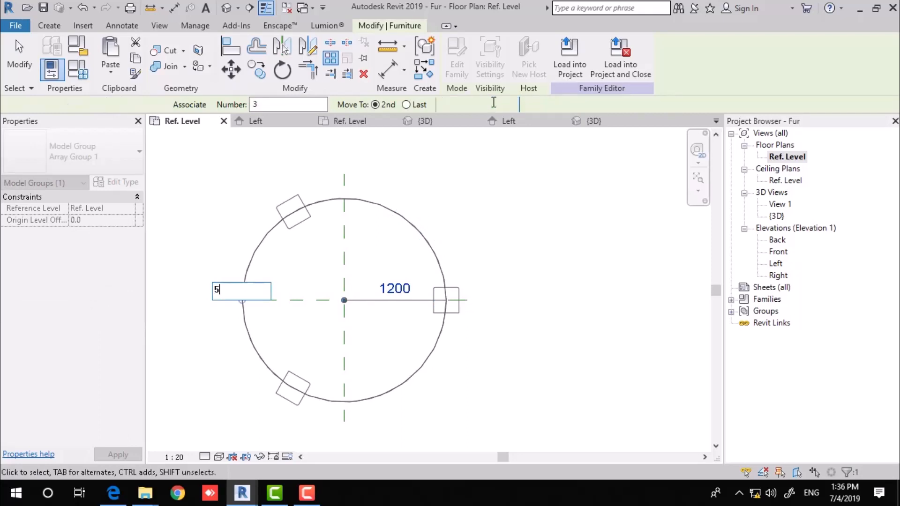
key("Return")
left_click(534, 262)
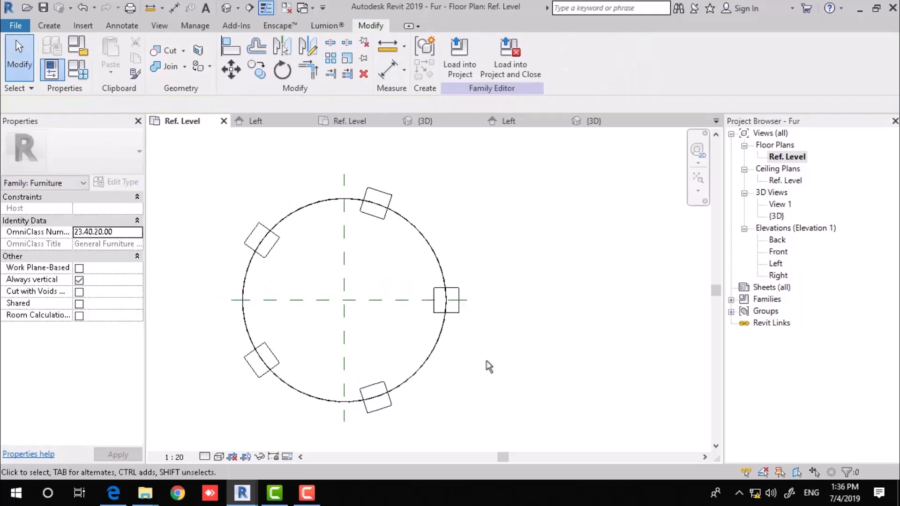
Temporarily hide the circular slab extrusion in the plan view
left_click(432, 362)
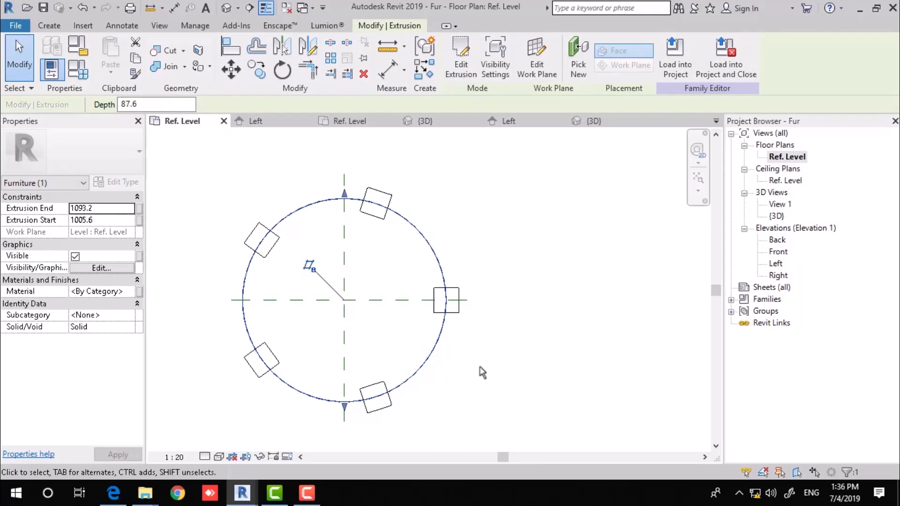
key("h")
key("h")
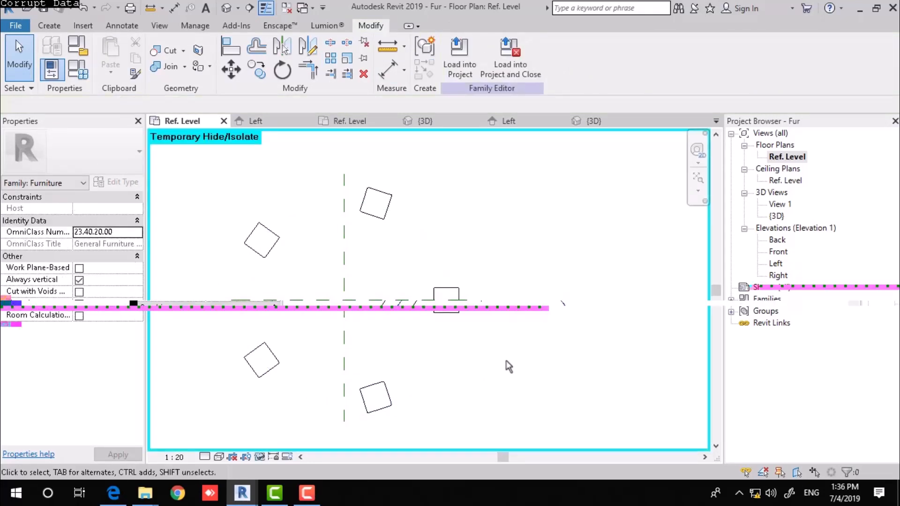
Label the radial array's count with a new family type parameter named N
left_click(457, 324)
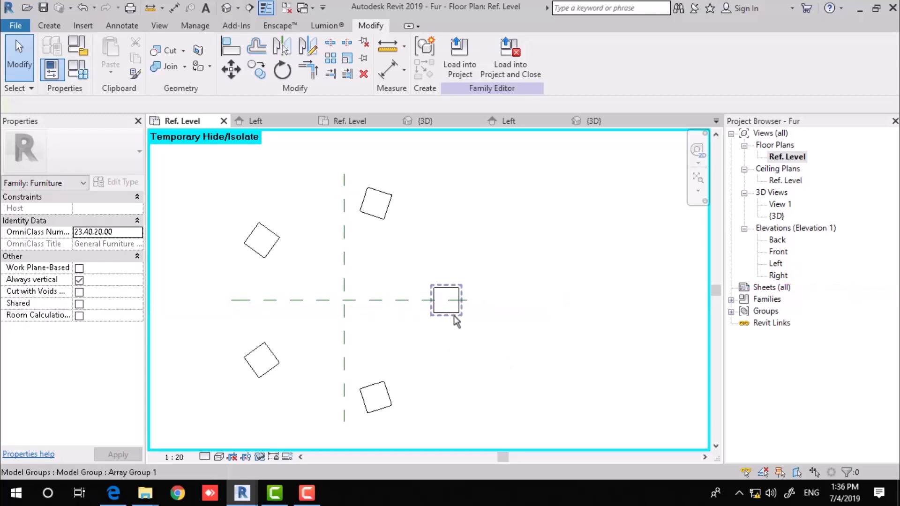
left_click(437, 343)
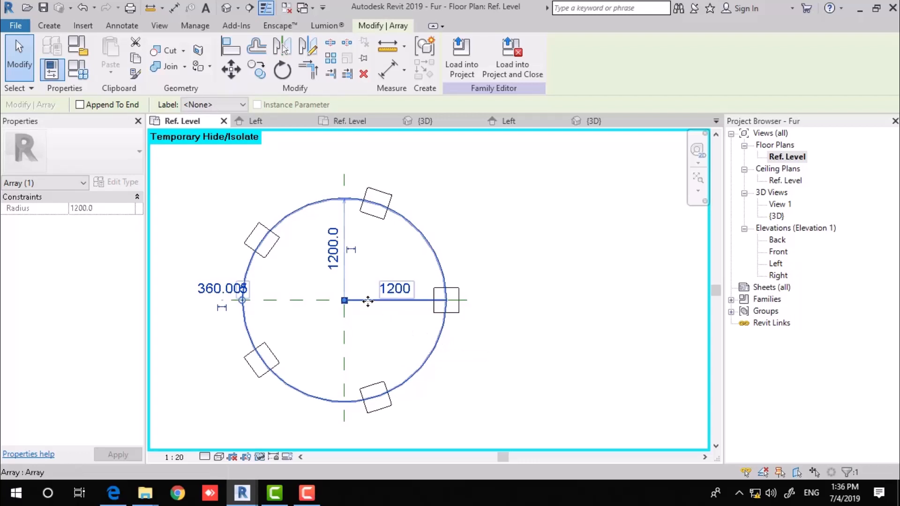
left_click(224, 106)
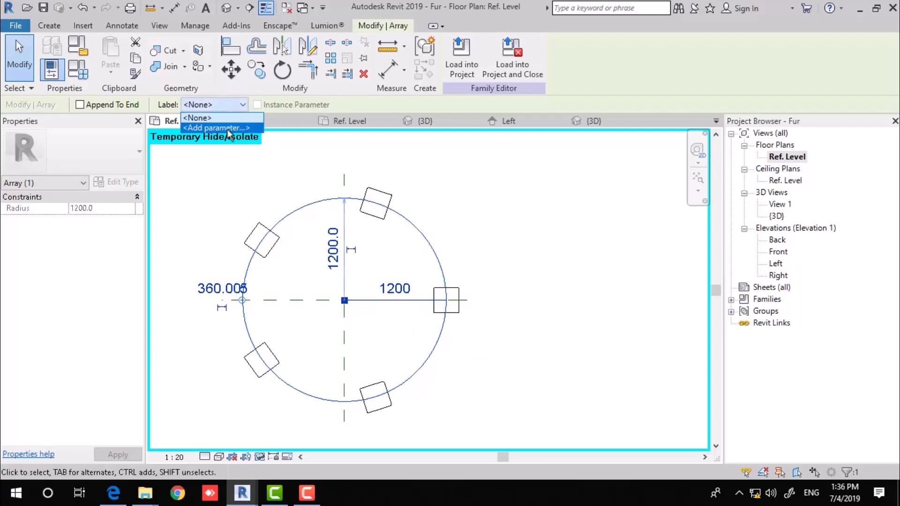
left_click(216, 127)
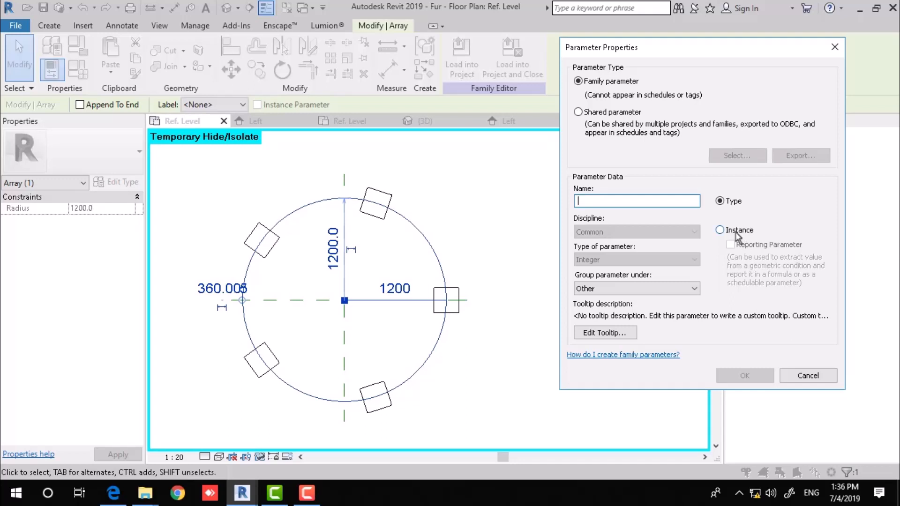
type("N")
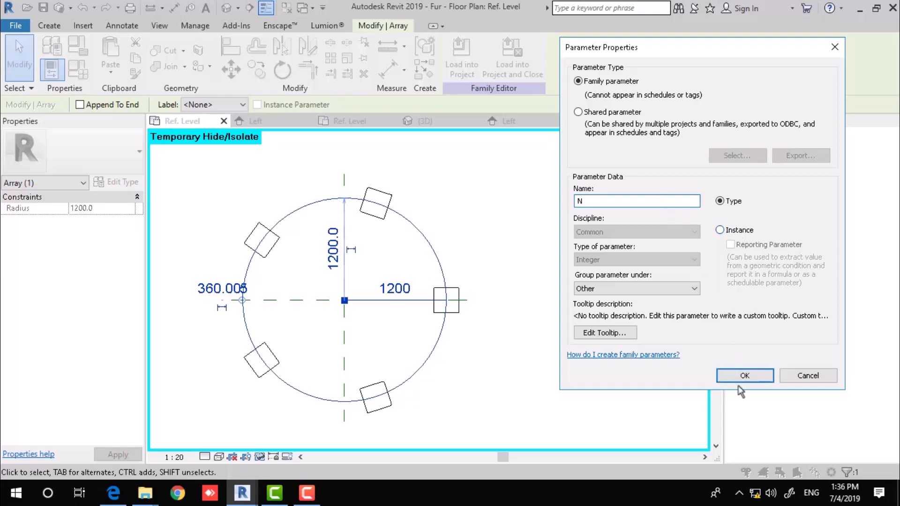
left_click(745, 376)
left_click(586, 237)
Set the N parameter of family type 300 to 10 and apply it to the chair array
middle_click_drag(529, 240, 474, 230)
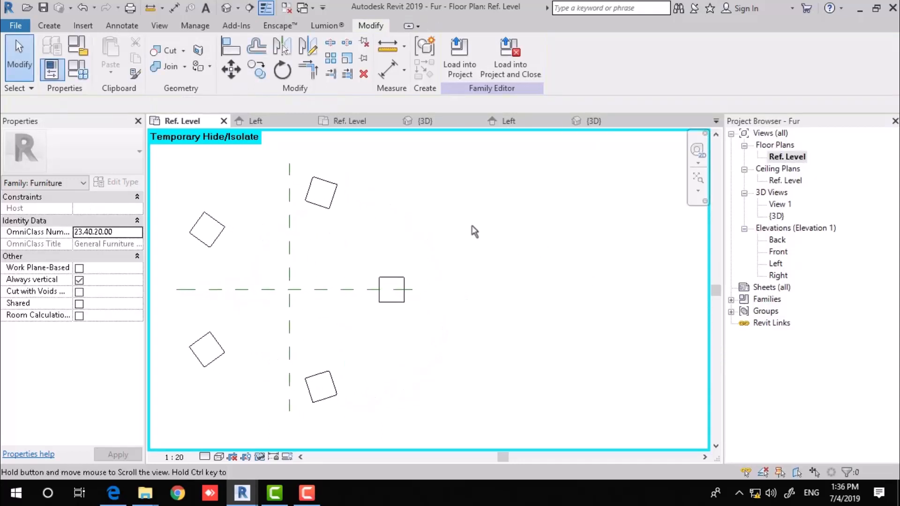
left_click(78, 70)
left_click(633, 201)
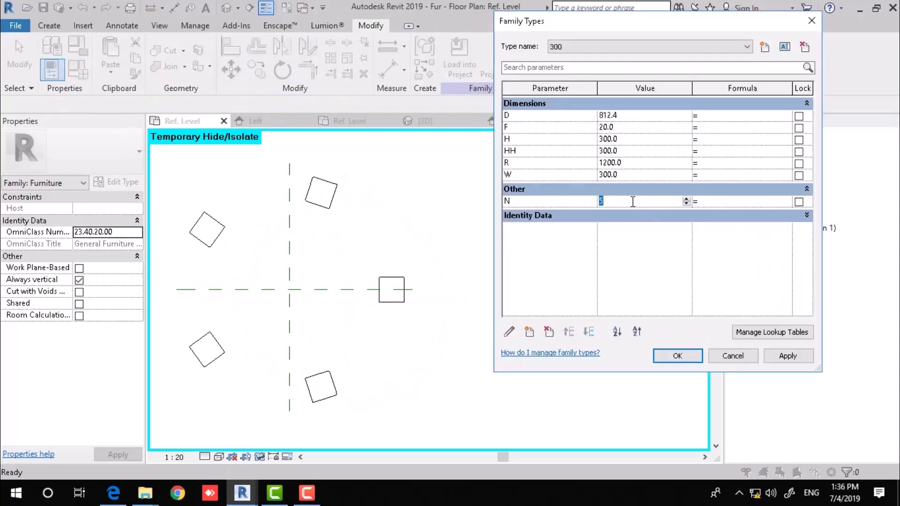
left_click(787, 356)
left_click(787, 356)
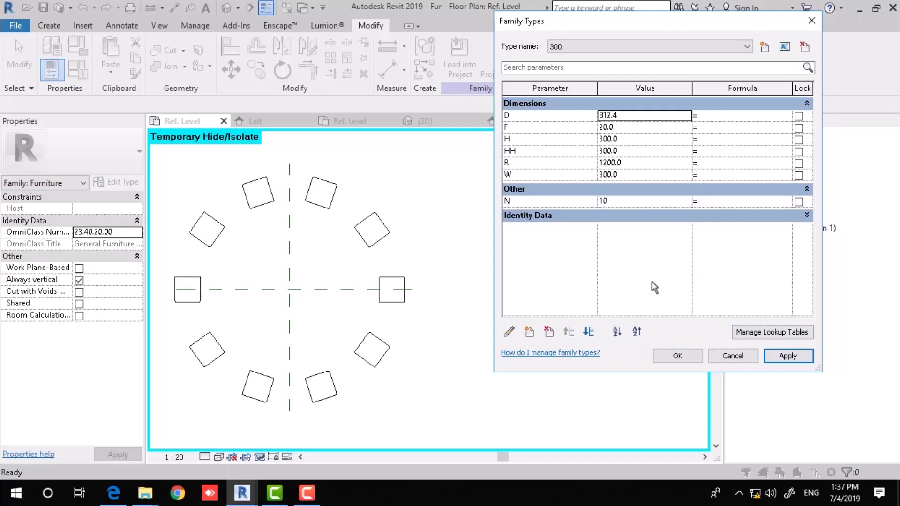
Set the R parameter of family type 300 to 1300 mm and apply it
left_click(644, 162)
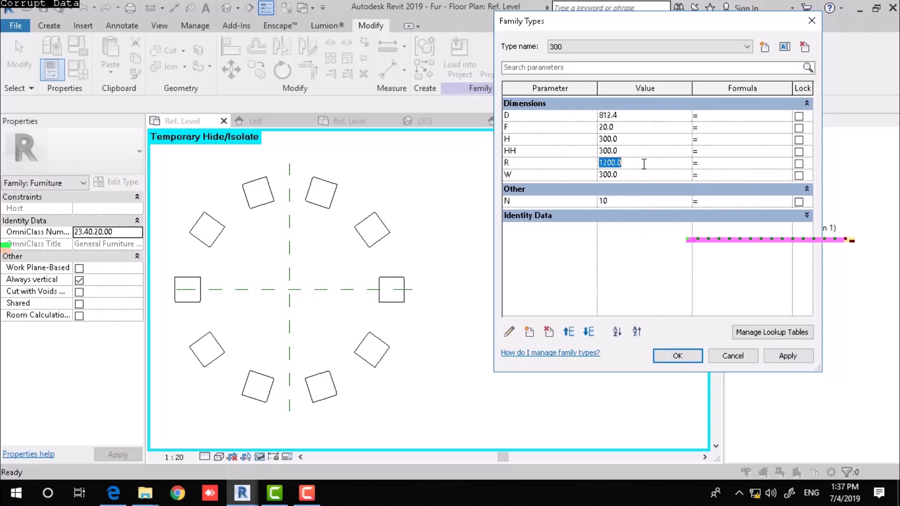
type("13")
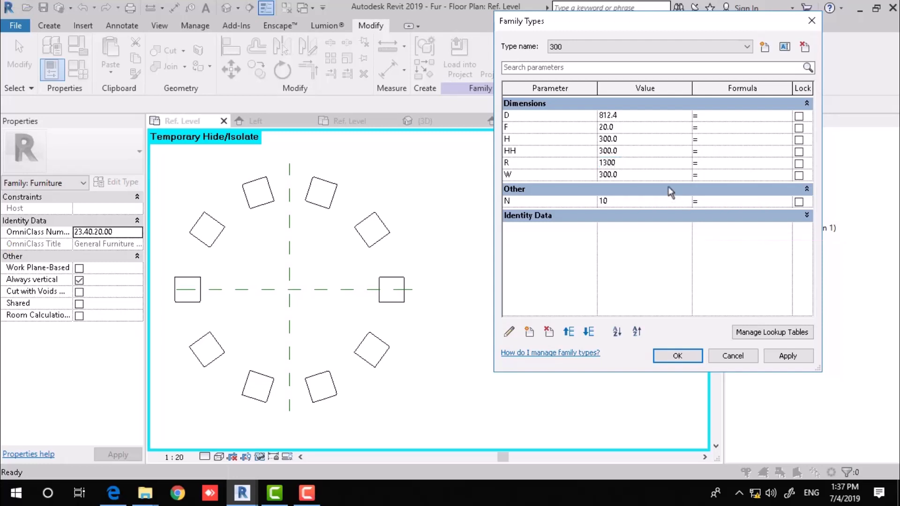
left_click(787, 355)
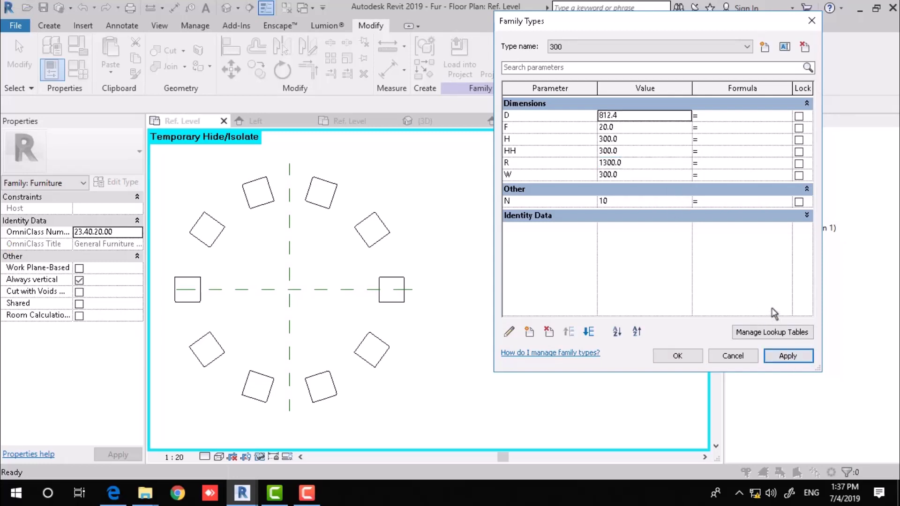
left_click(677, 356)
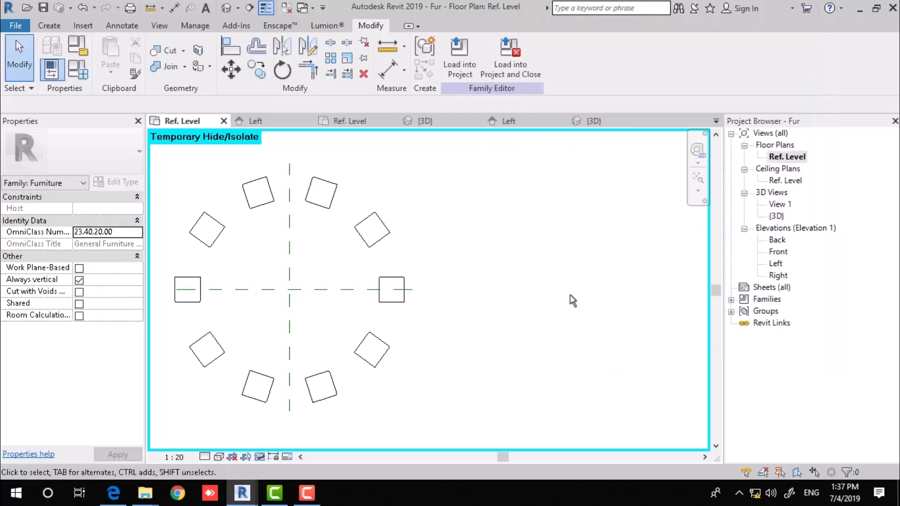
Reveal the hidden circular slab to compare its edge with the chair array, and temporarily hide it again
scroll(511, 323, "down", 3)
key("h")
key("r")
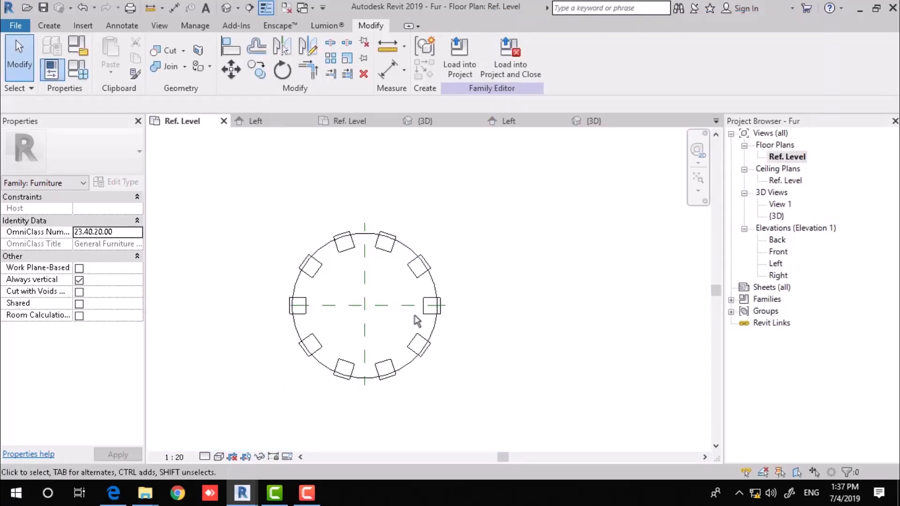
left_click(434, 331)
key("h")
key("h")
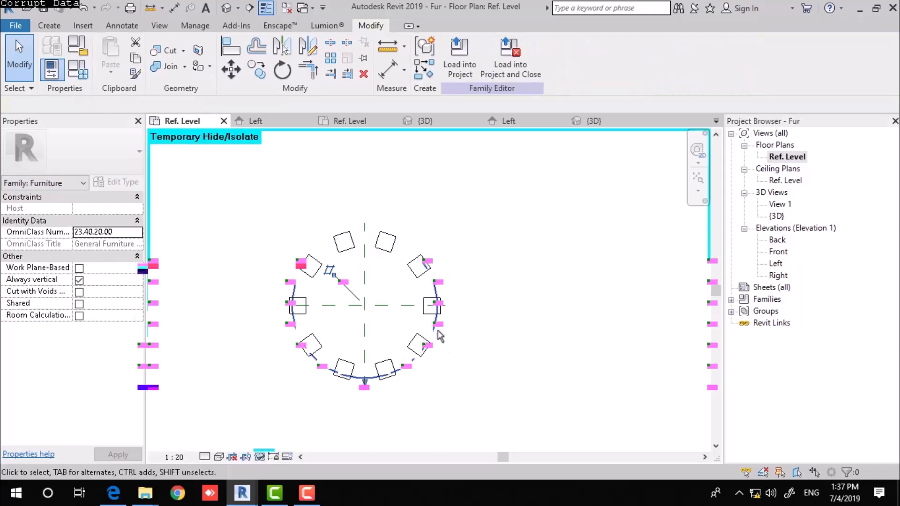
Select the chair array and make its temporary vertical radius dimension permanent
scroll(424, 291, "up", 2)
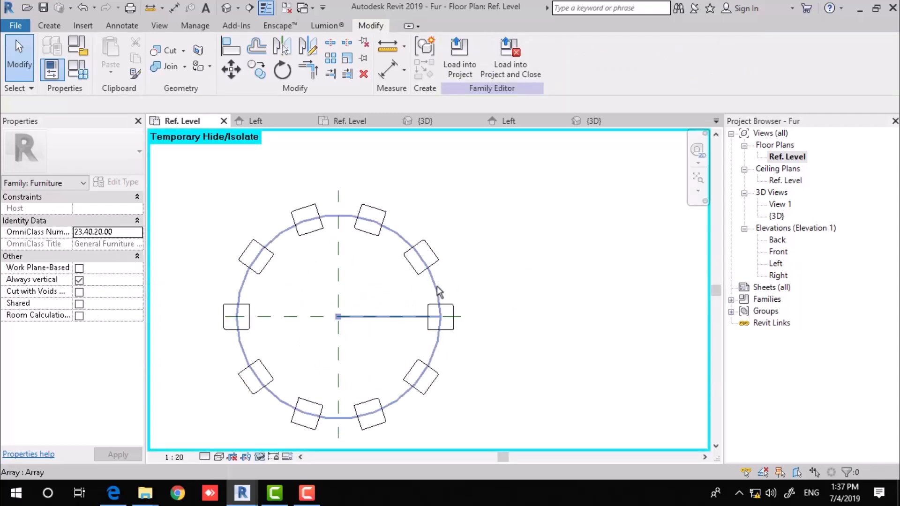
left_click(439, 292)
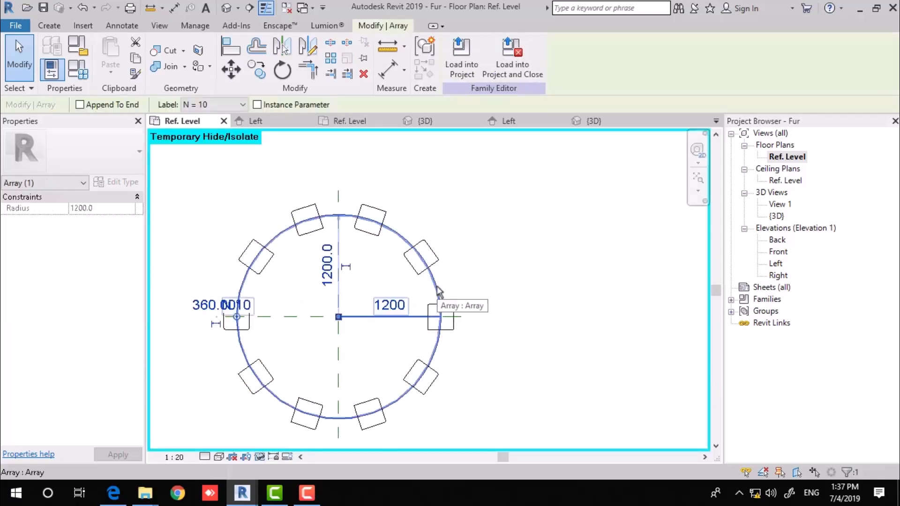
middle_click_drag(509, 299, 584, 279)
left_click(525, 264)
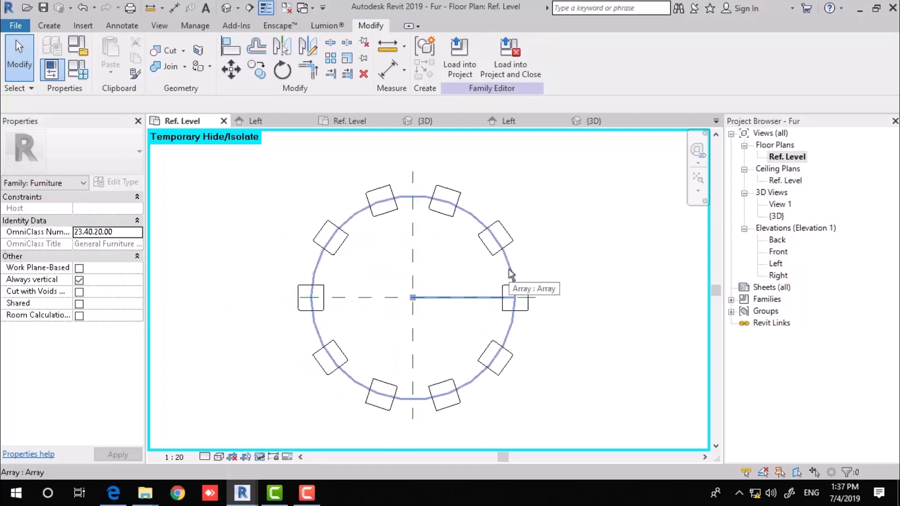
left_click(510, 270)
left_click(422, 247)
left_click(543, 241)
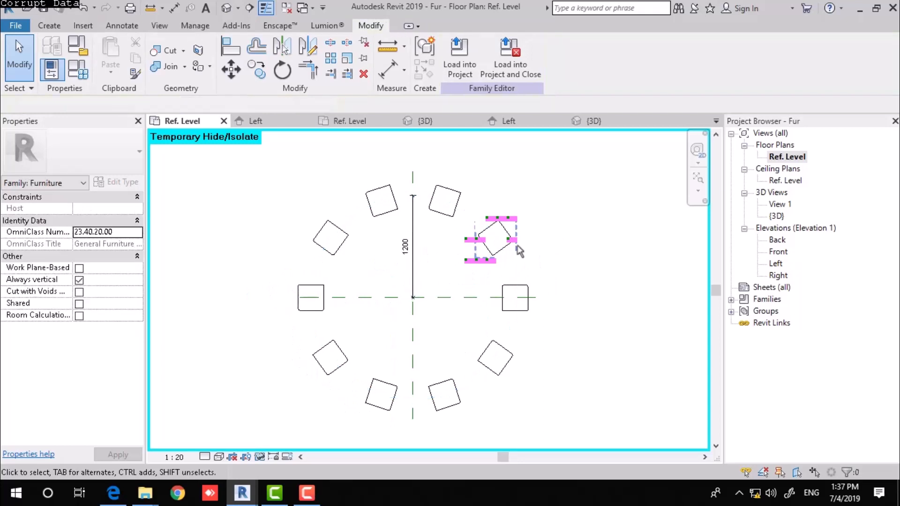
Add a radial dimension to the chair array's arc, placing it between the two upper chairs beside the vertical radius dimension
scroll(436, 230, "up", 2)
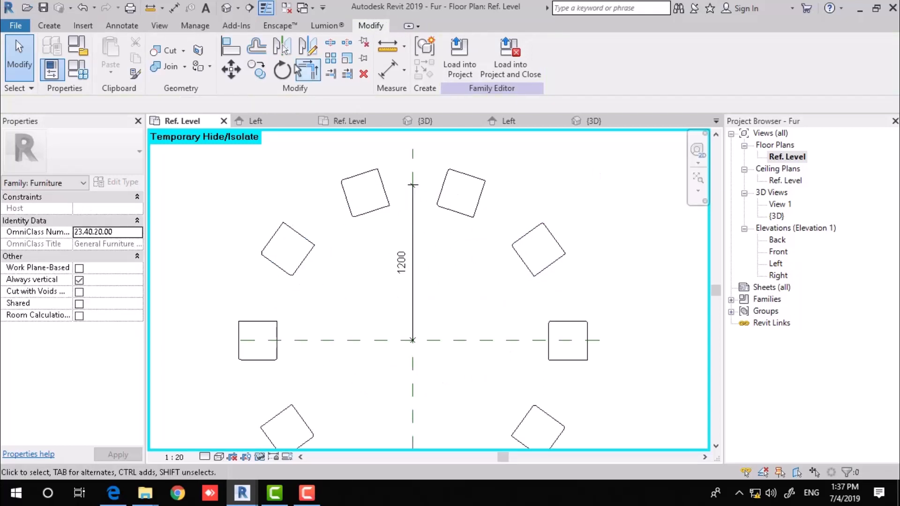
left_click(122, 26)
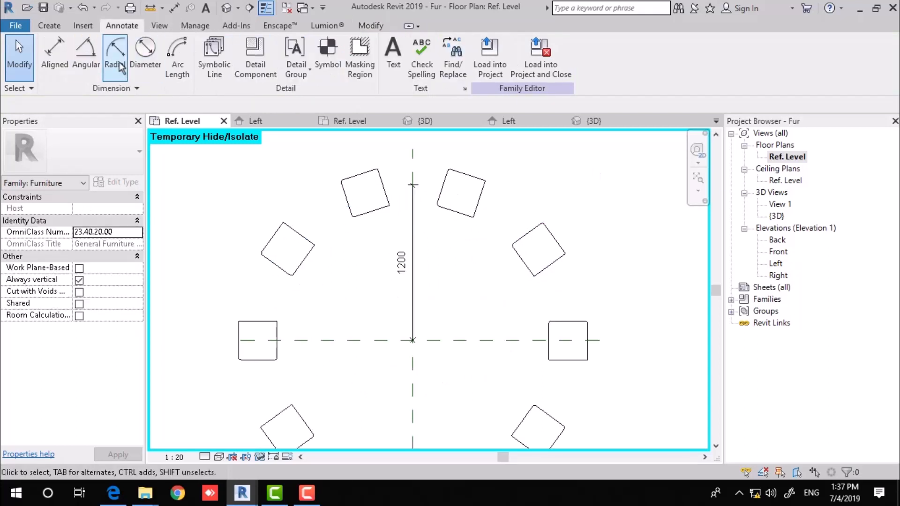
left_click(115, 59)
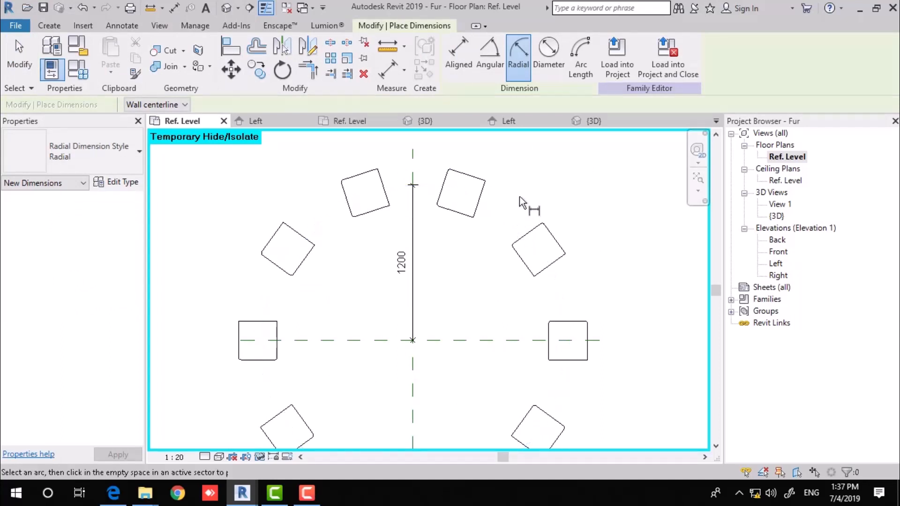
left_click(504, 215)
left_click(470, 261)
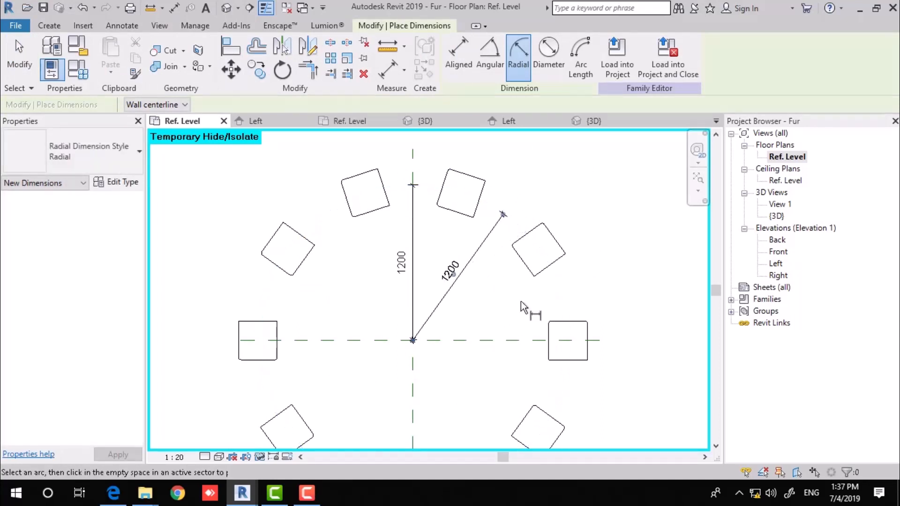
key("Escape")
scroll(529, 199, "up", 4)
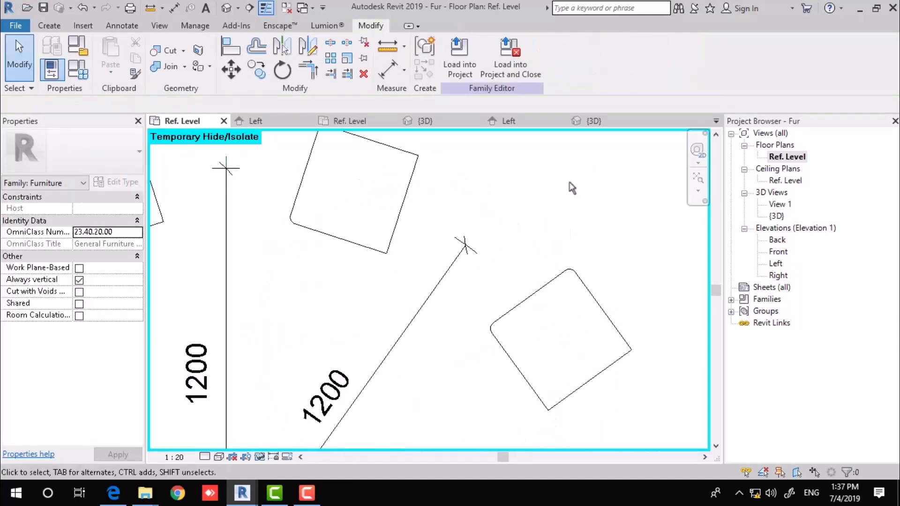
Delete the vertical radius dimension of the chair array, keeping the slanted one
scroll(565, 211, "down", 4)
left_click(404, 259)
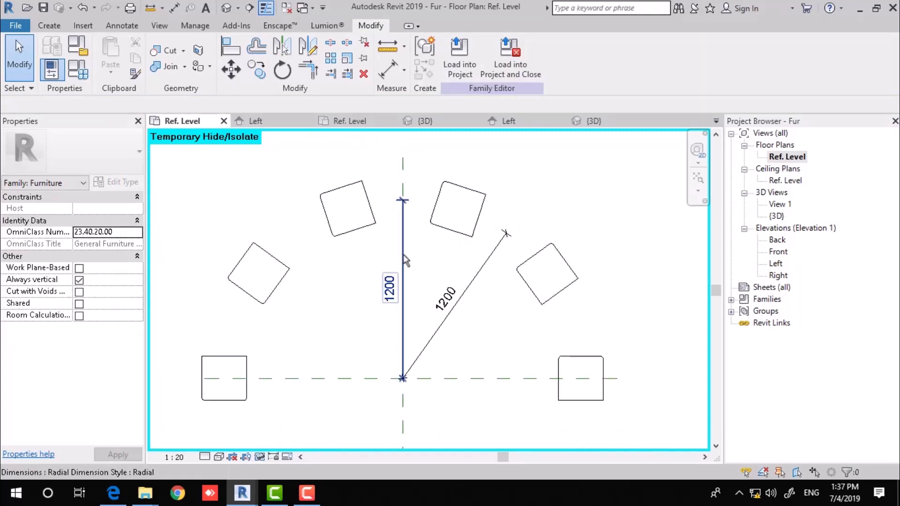
key("Delete")
Label the remaining radial dimension of the chair array with the R parameter
scroll(438, 251, "down", 3)
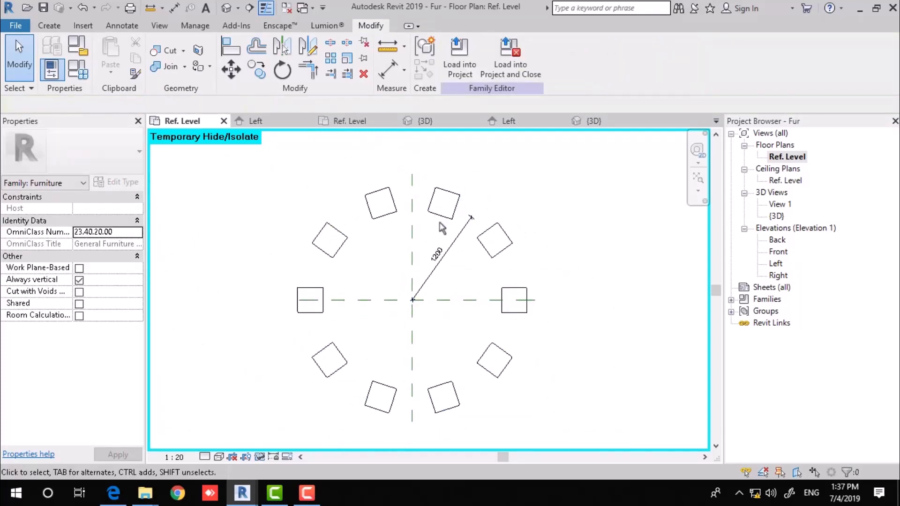
left_click(459, 242)
left_click(516, 55)
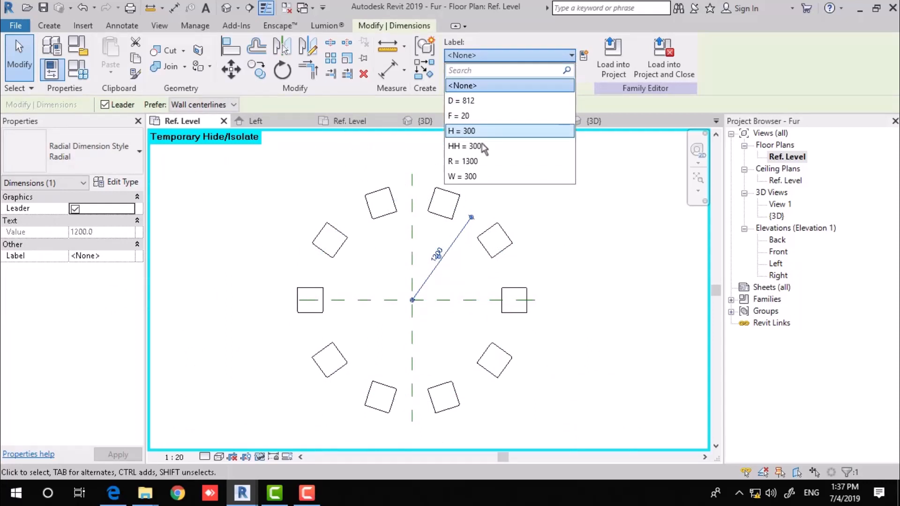
left_click(481, 162)
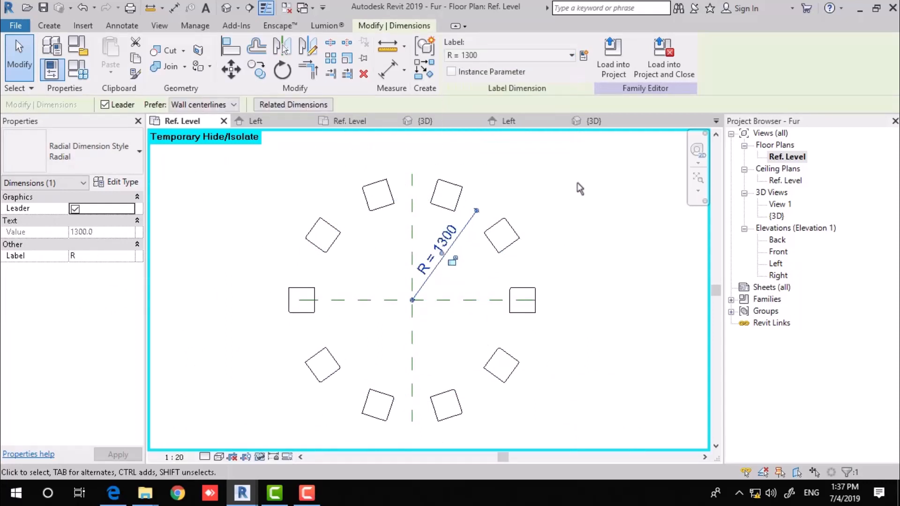
left_click(580, 187)
Reset the temporary hide in the Ref. Level plan and set its visual style to Shaded
key("h")
key("r")
middle_click_drag(572, 228, 484, 256)
key("s")
key("d")
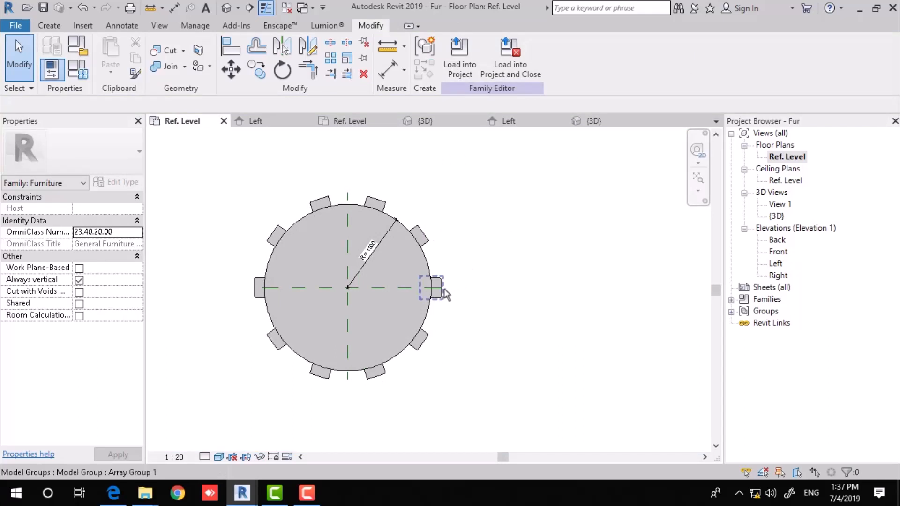
middle_click_drag(514, 289, 460, 275)
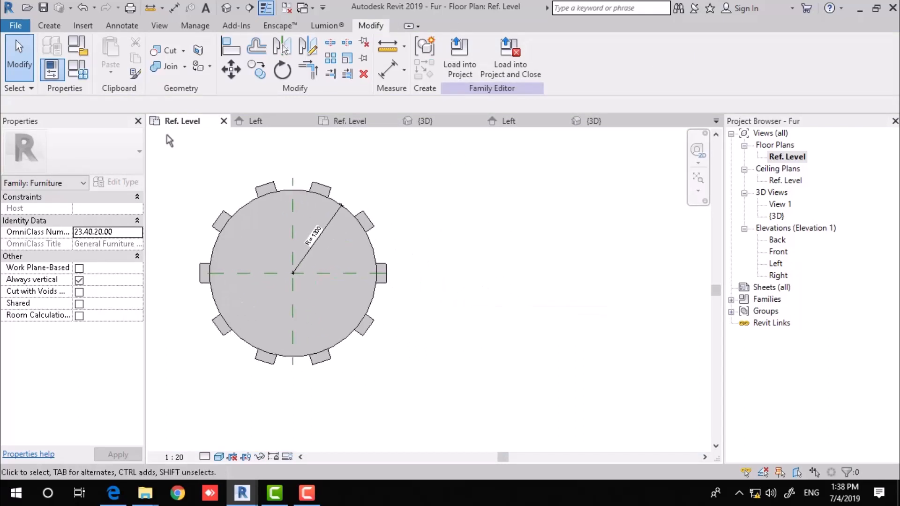
Set the R parameter of family type 300 to 600 mm and apply it to test the table and chairs
left_click(78, 70)
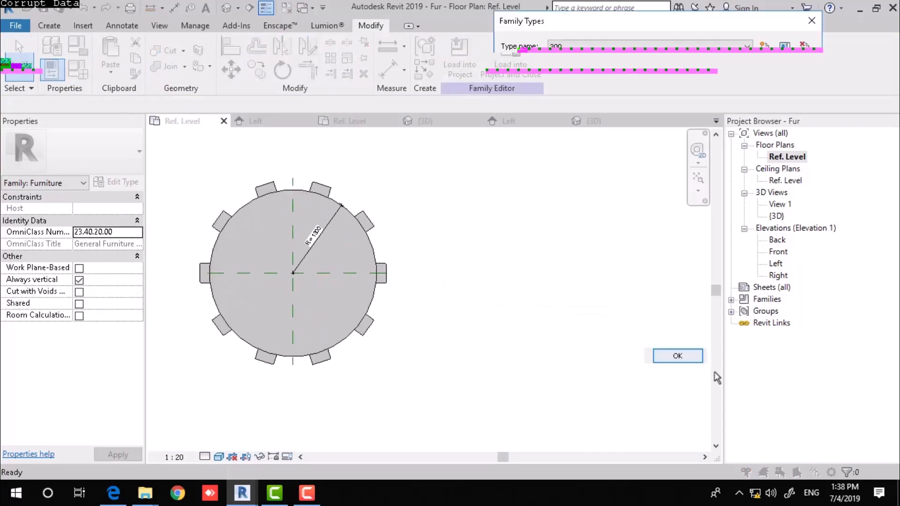
left_click(638, 164)
type("600")
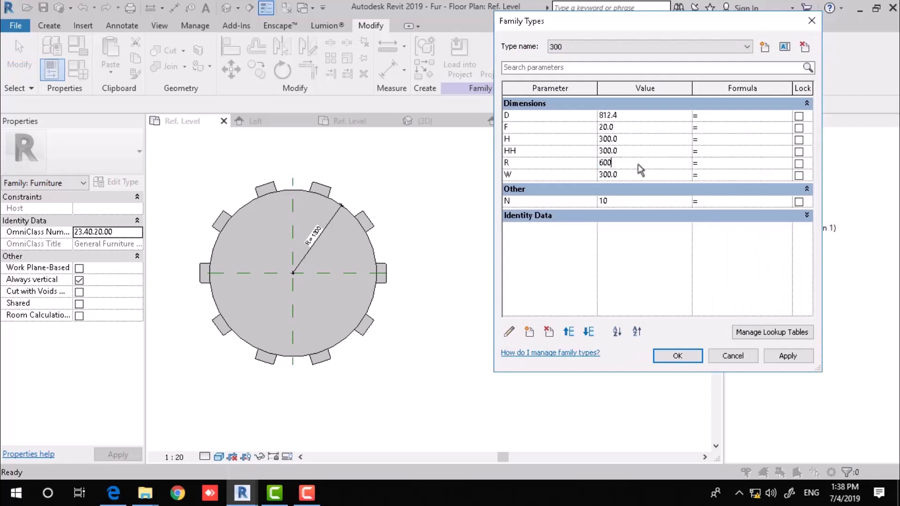
key("Tab")
left_click(787, 356)
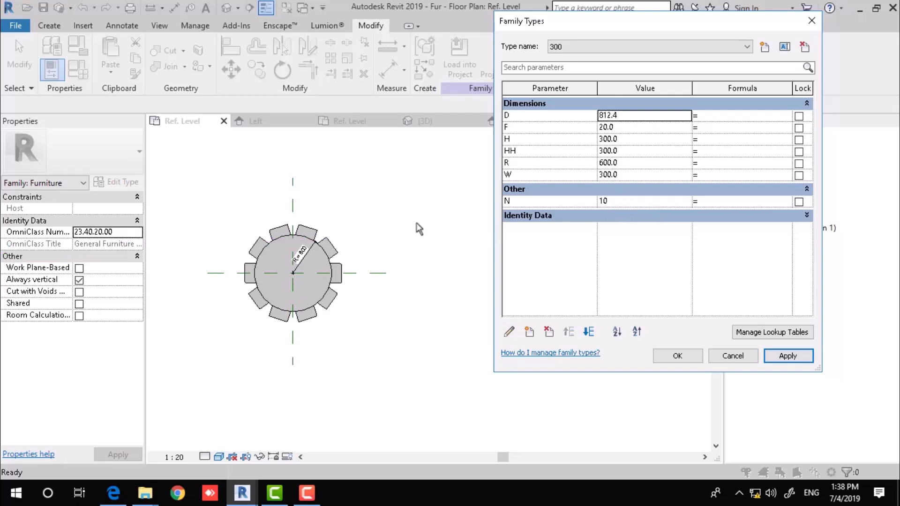
Set the R parameter to 1000 mm and apply it
left_click(639, 165)
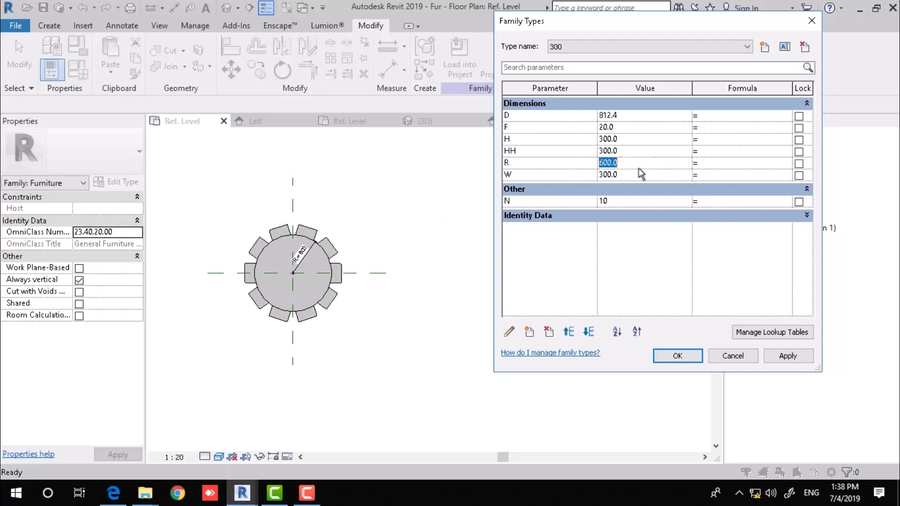
type("1000")
key("Tab")
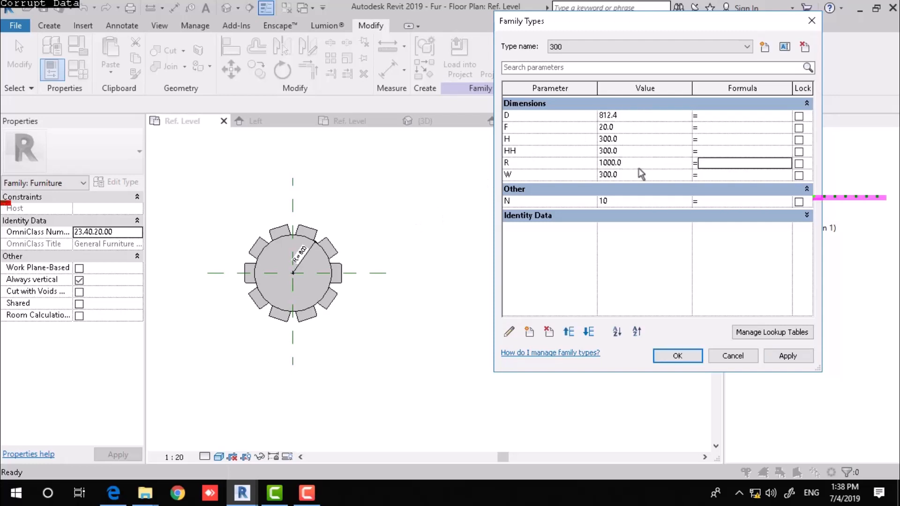
left_click(789, 358)
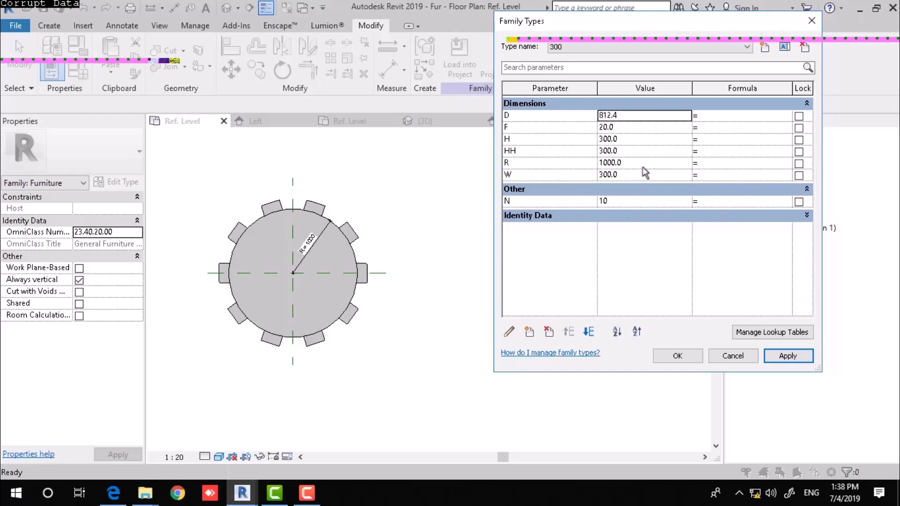
Give the N parameter the formula R / 100 mm, set R to 600 mm, and apply both changes
left_click(720, 201)
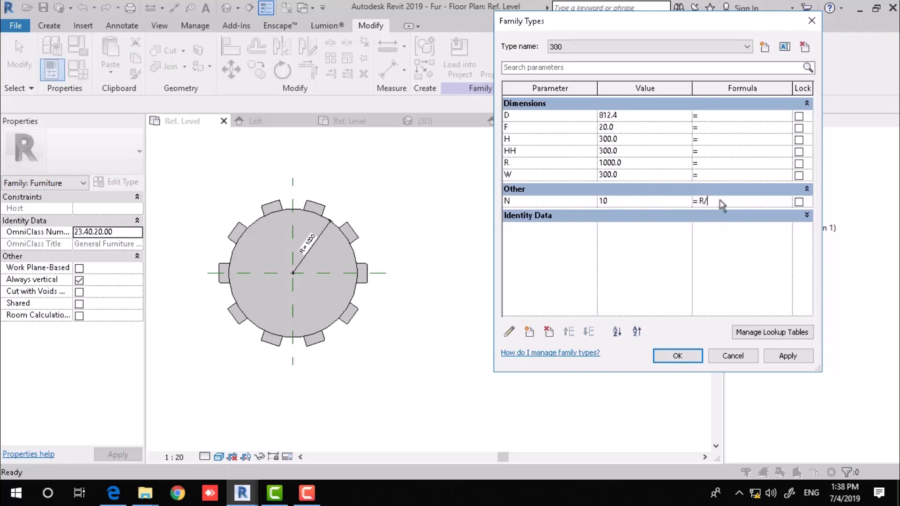
key("Tab")
left_click(643, 166)
type("200")
left_click(787, 356)
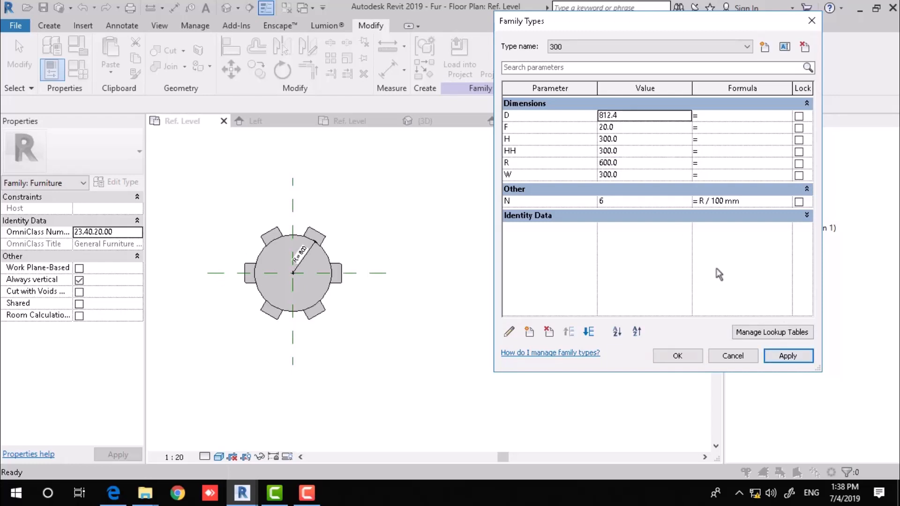
Set the R parameter to 500 mm and apply it to test the formula-driven chair count
left_click(641, 162)
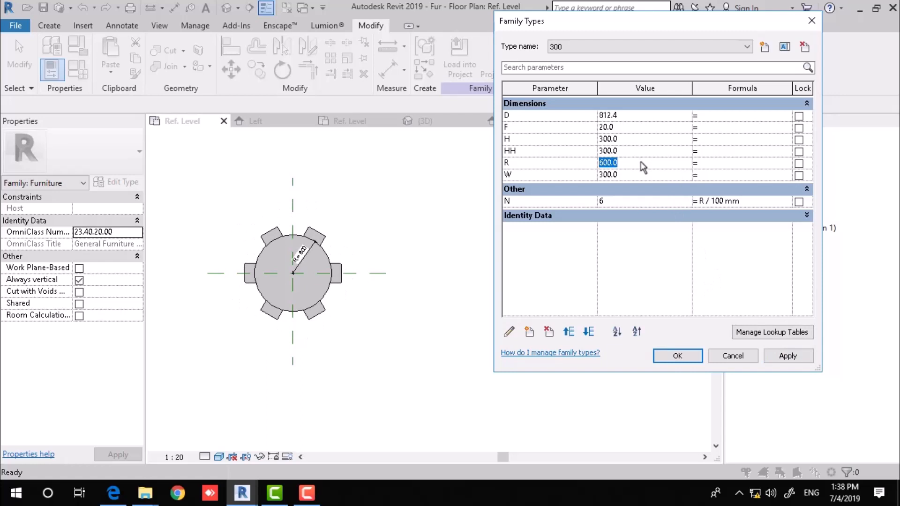
type("500")
key("Tab")
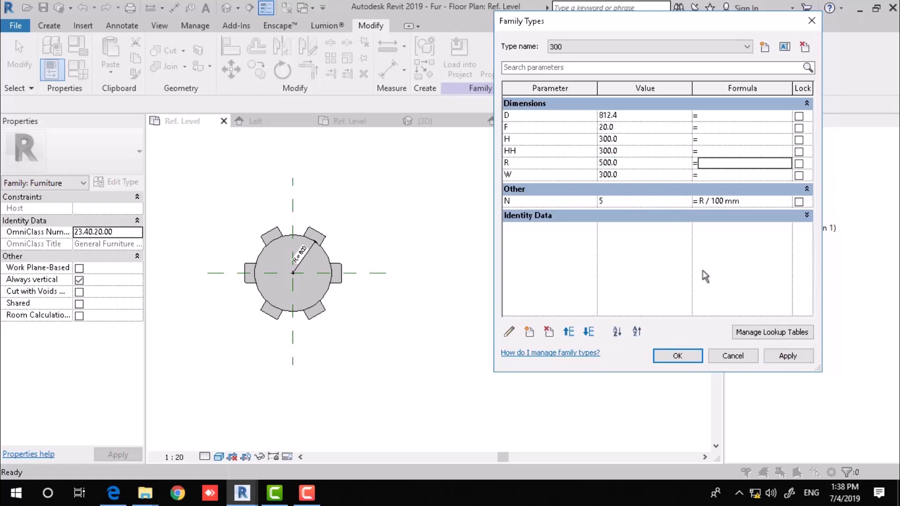
left_click(789, 355)
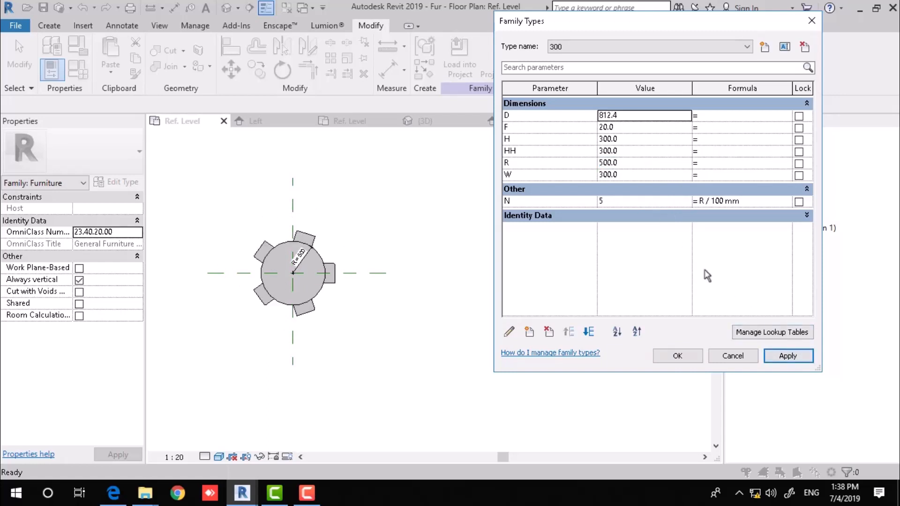
Set the R parameter to 2000 mm and apply it to test a large table
left_click(639, 163)
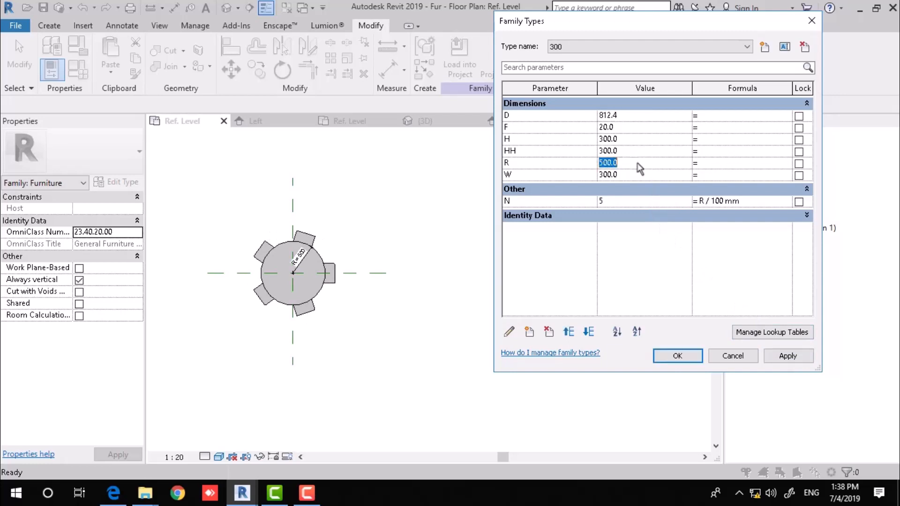
type("2000")
left_click(789, 356)
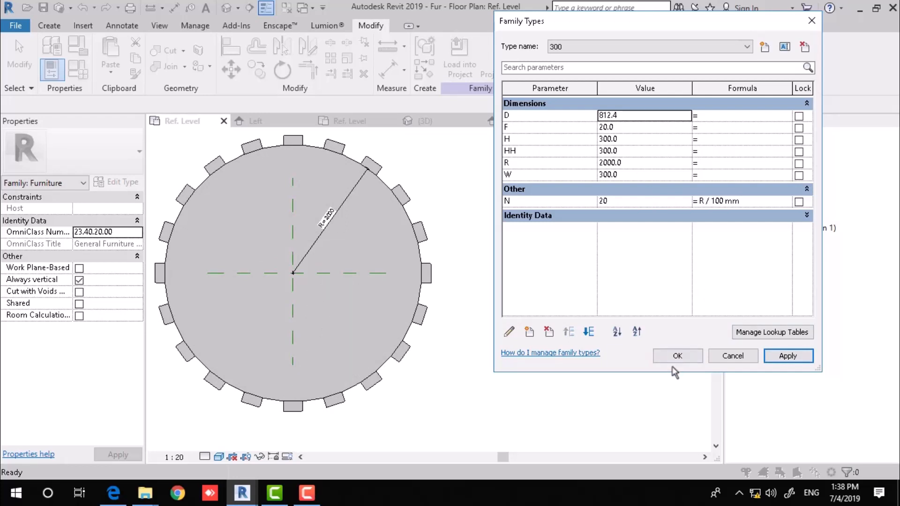
Set the R parameter to 1000 mm and accept the family type settings
left_click(629, 163)
type("1")
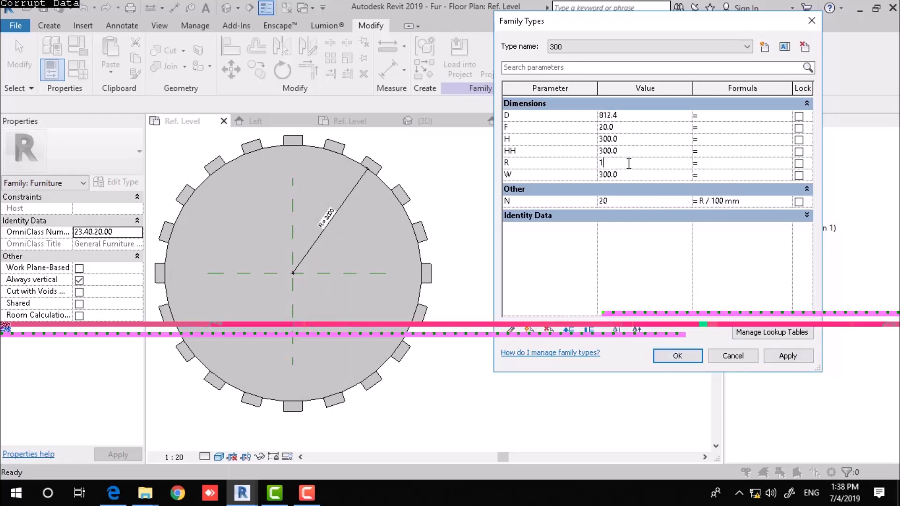
type("000")
key("Tab")
left_click(677, 356)
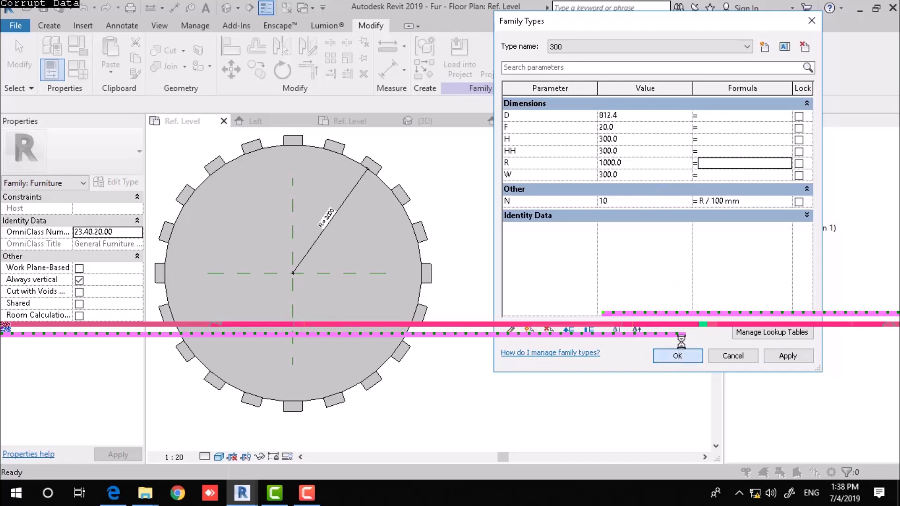
In the 3D view, lower the bottom and top faces of the round tabletop extrusion closer to the chairs
left_click(226, 9)
middle_click_drag(469, 187, 532, 309, "shift")
scroll(532, 309, "up", 4)
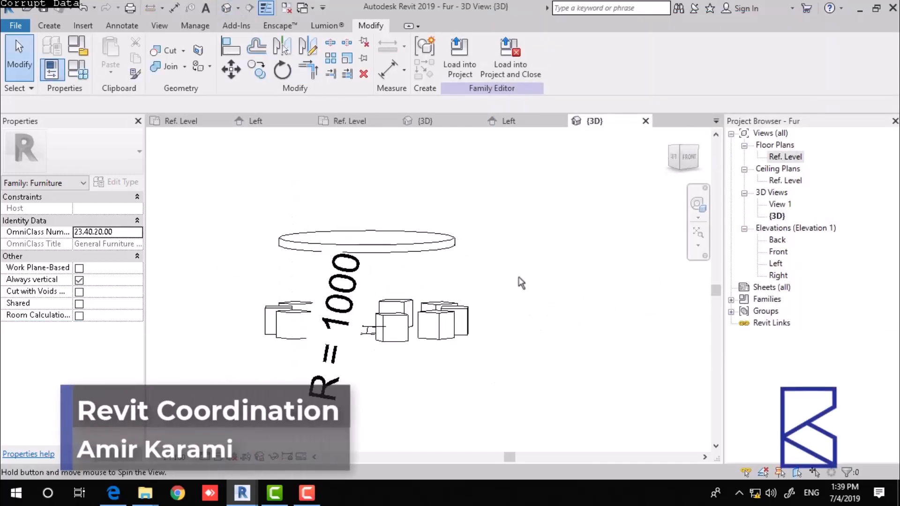
left_click(451, 240)
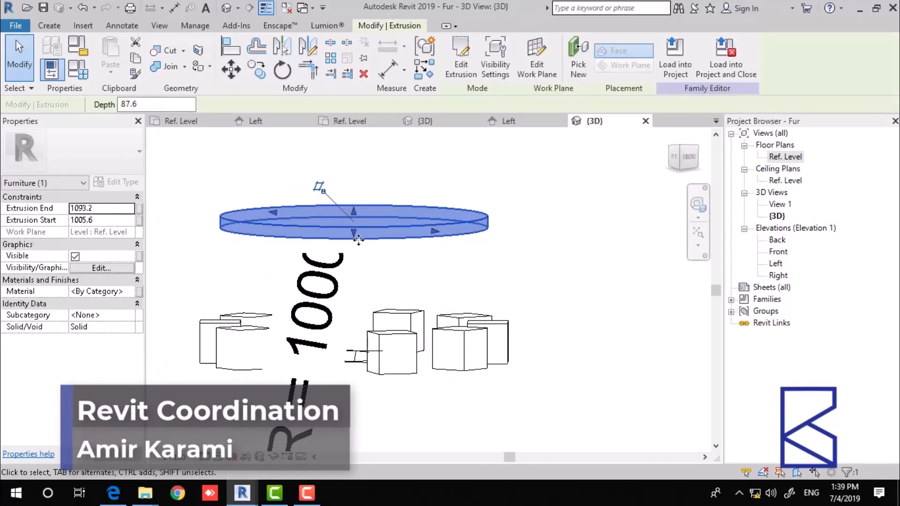
left_click_drag(354, 233, 354, 280)
left_click_drag(354, 213, 353, 270)
left_click(493, 205)
middle_click_drag(492, 205, 543, 331, "shift")
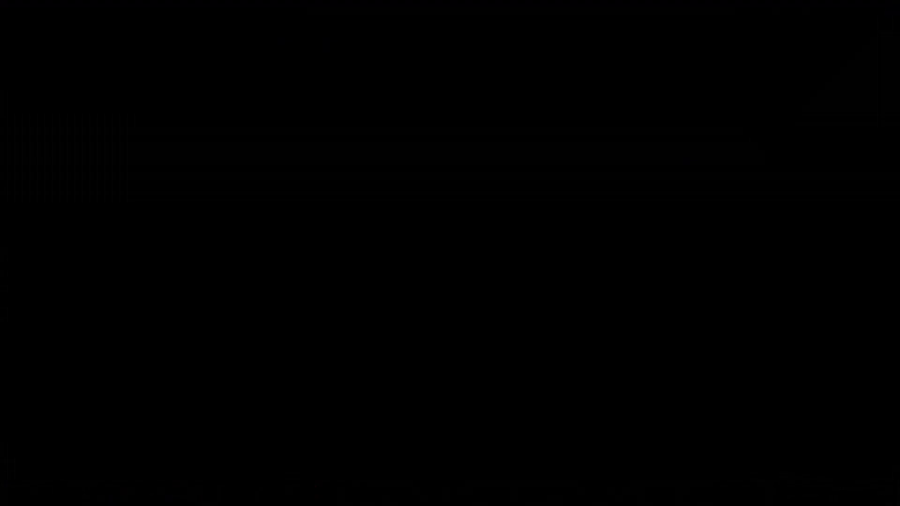